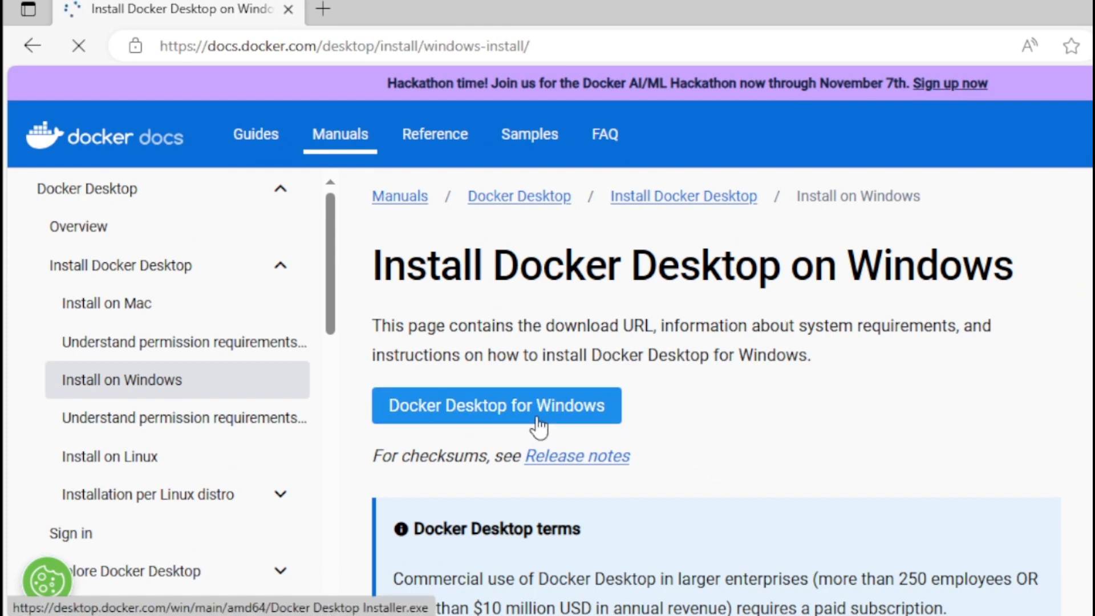
- Download the Docker Desktop for Windows installer from the Docker Docs installation page
{"action": "left_click", "coordinate": [483, 418]}
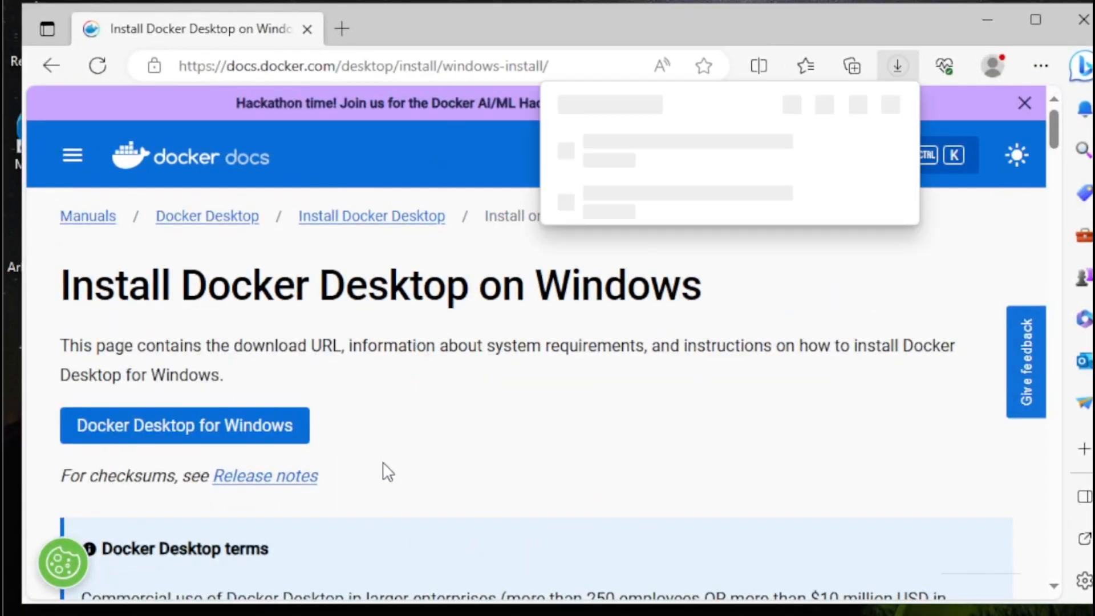
{"action": "left_click_drag", "start_coordinate": [1094, 603], "coordinate": [1094, 615]}
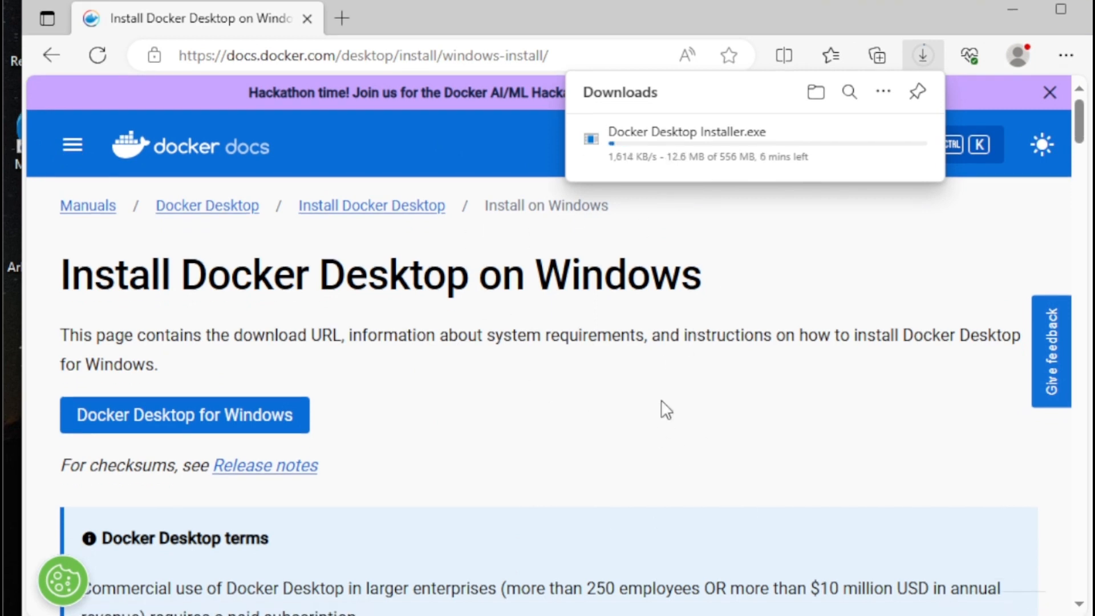
- Review the system requirements for the WSL 2 and Hyper-V backends, including supported Windows versions and the BIOS-level virtualization prerequisite
{"action": "scroll", "coordinate": [663, 402], "scroll_direction": "down", "scroll_amount": 4}
{"action": "scroll", "coordinate": [662, 399], "scroll_direction": "down", "scroll_amount": 5}
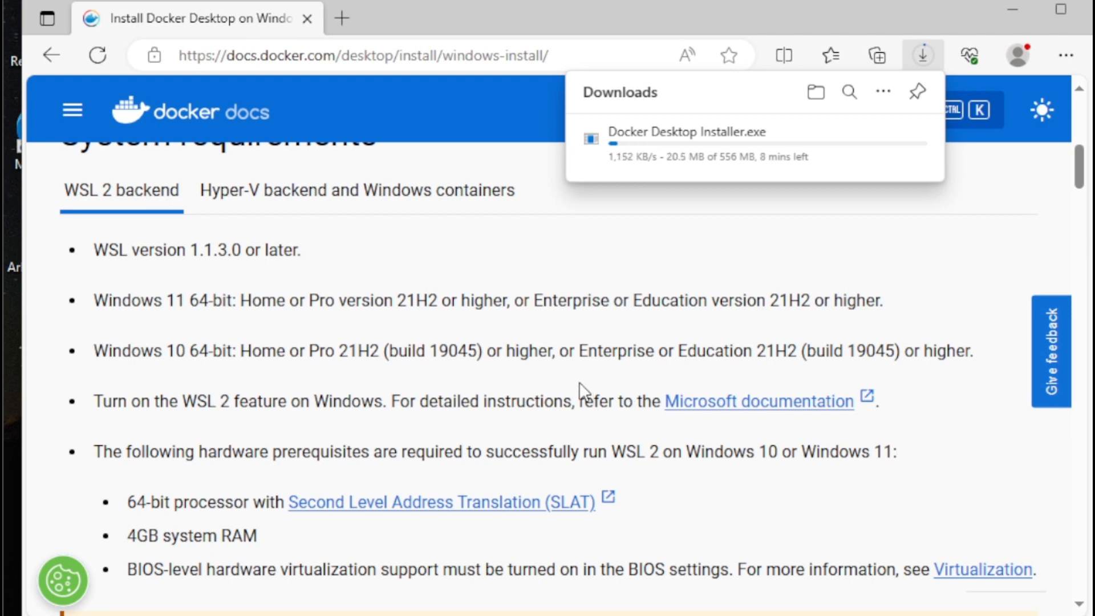
{"action": "left_click_drag", "start_coordinate": [94, 250], "coordinate": [191, 251]}
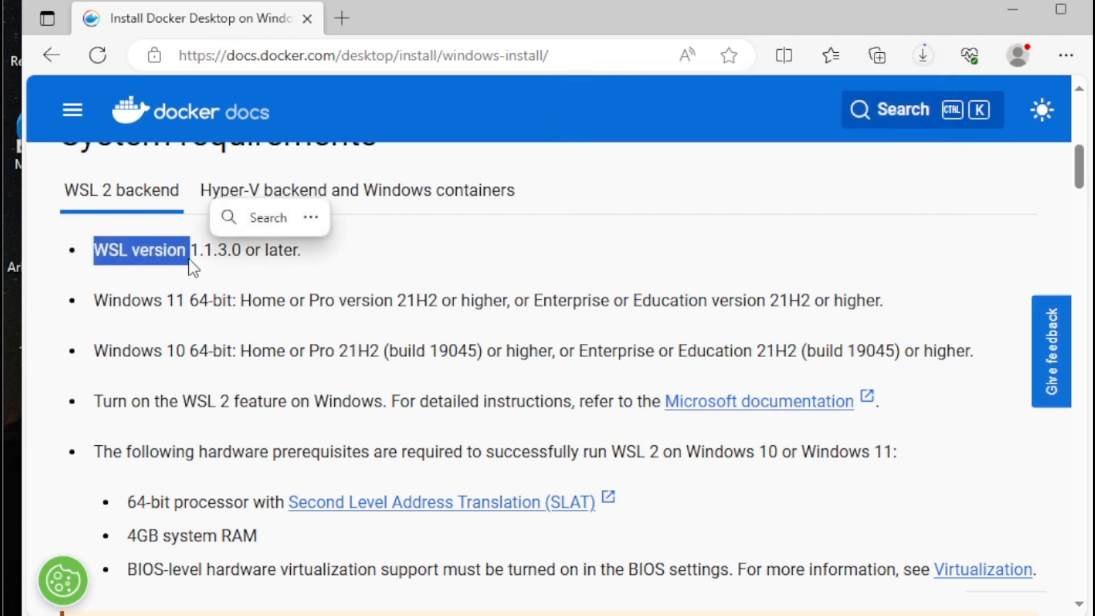
{"action": "left_click", "coordinate": [410, 193]}
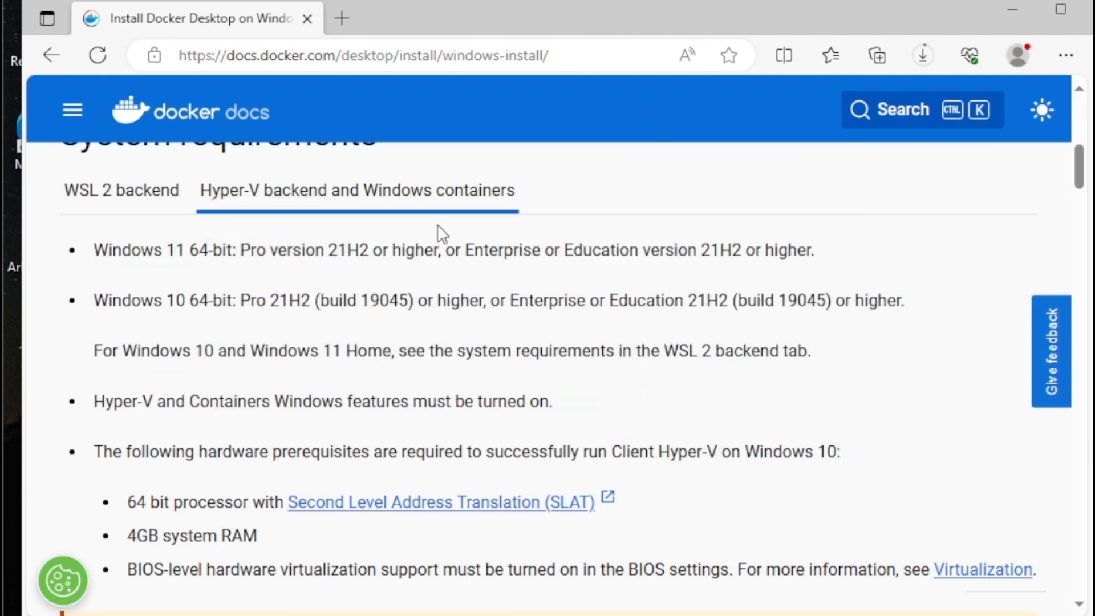
{"action": "left_click", "coordinate": [149, 190]}
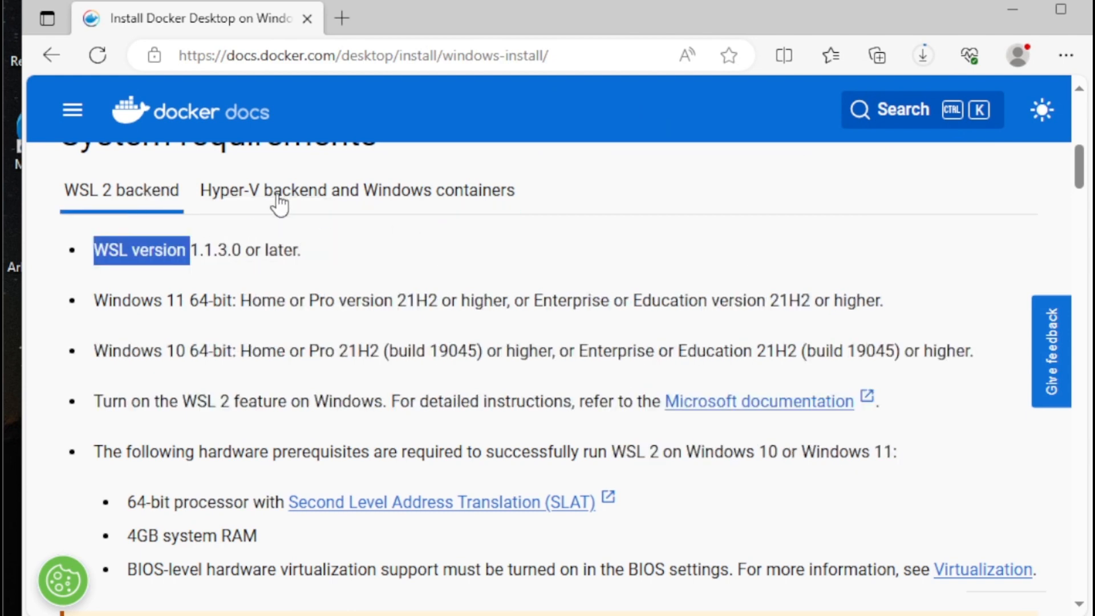
{"action": "left_click", "coordinate": [349, 354]}
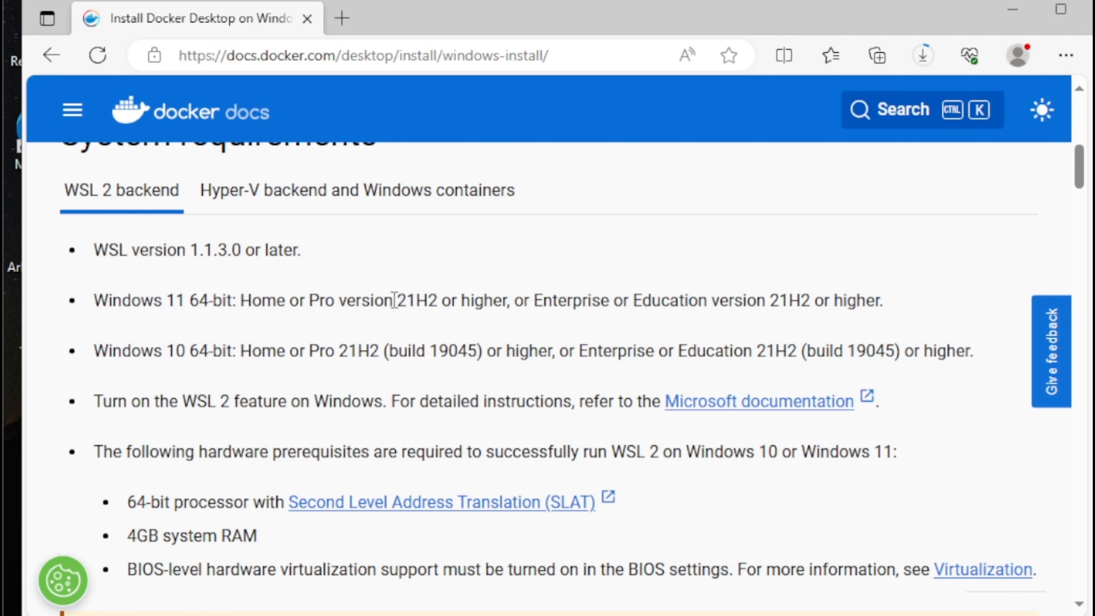
{"action": "left_click_drag", "start_coordinate": [394, 299], "coordinate": [515, 308]}
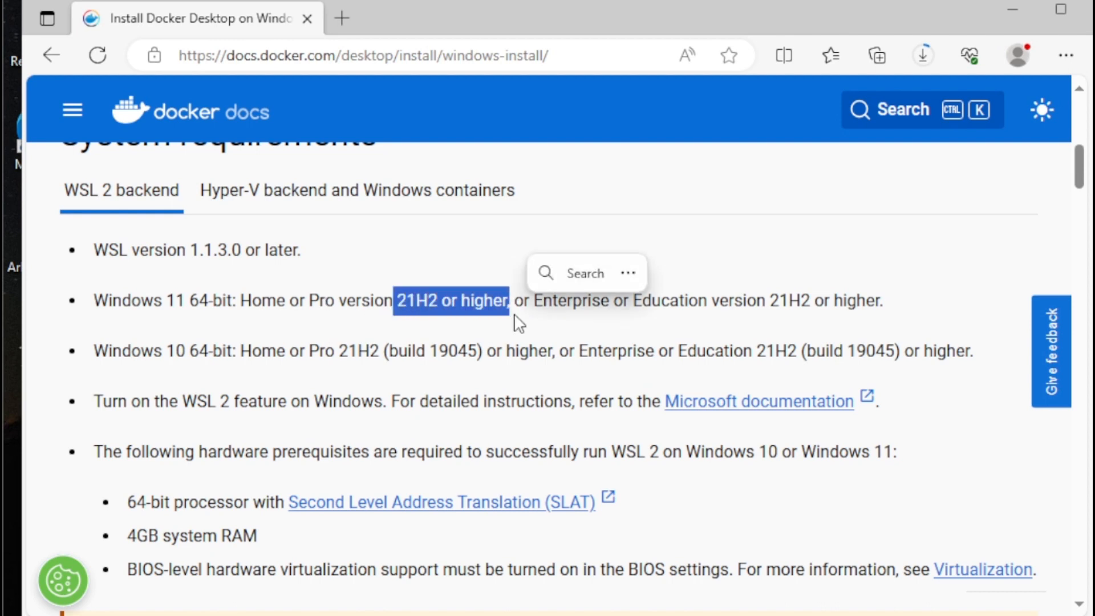
{"action": "left_click", "coordinate": [589, 314]}
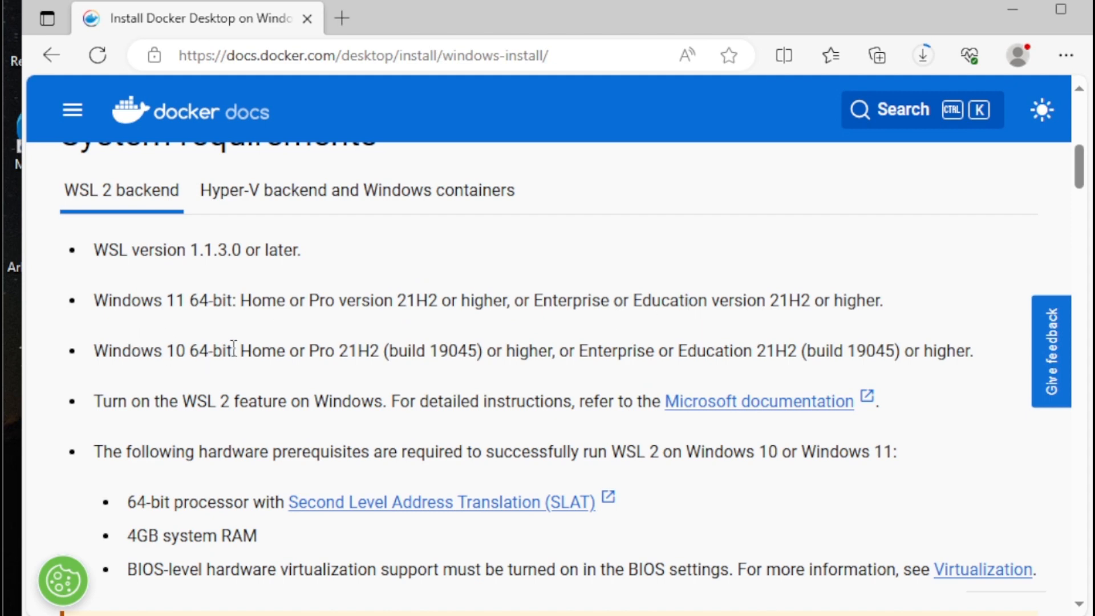
{"action": "left_click_drag", "start_coordinate": [339, 351], "coordinate": [378, 351]}
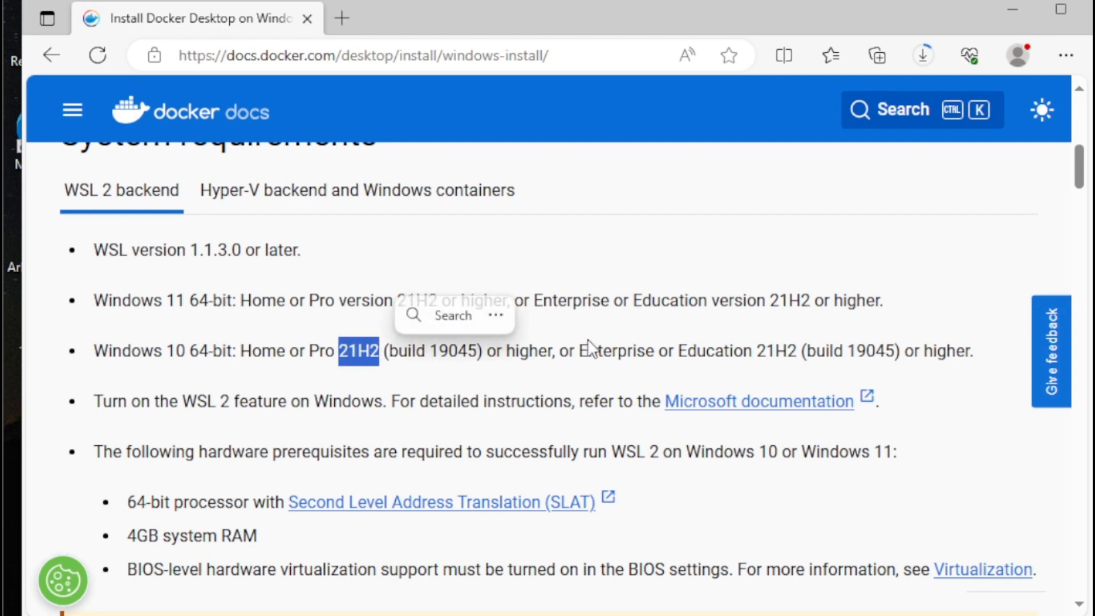
{"action": "left_click_drag", "start_coordinate": [577, 353], "coordinate": [650, 353]}
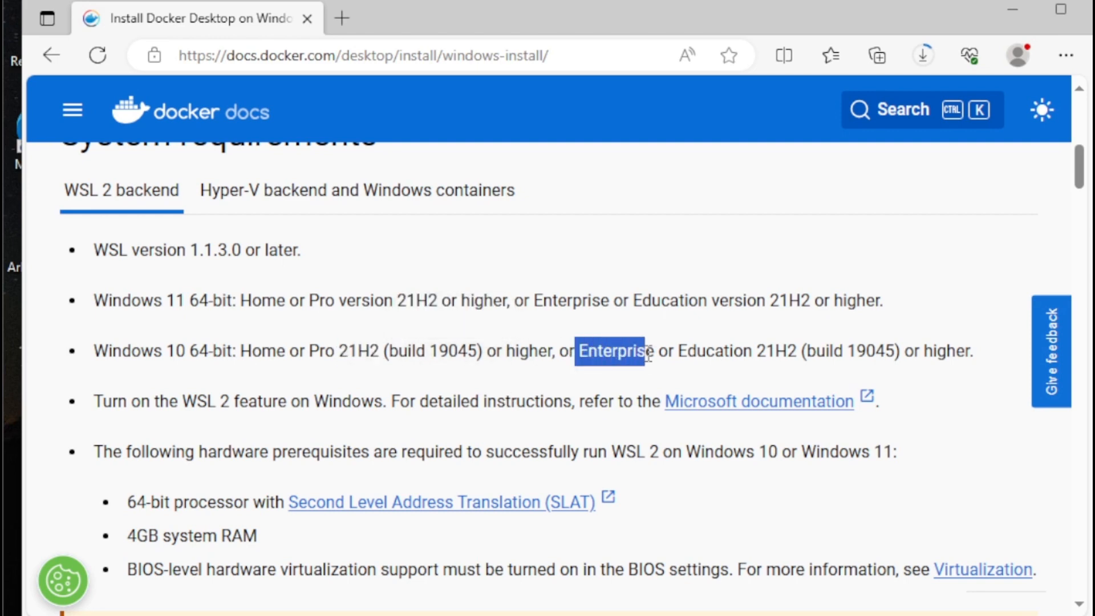
{"action": "left_click", "coordinate": [701, 360]}
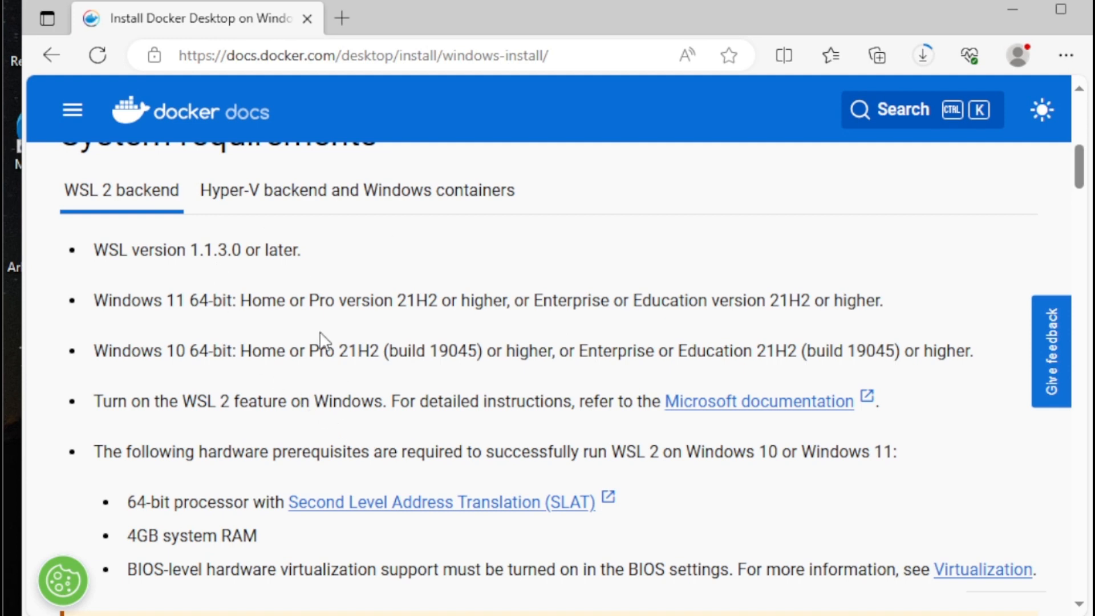
{"action": "scroll", "coordinate": [321, 341], "scroll_direction": "down", "scroll_amount": 3}
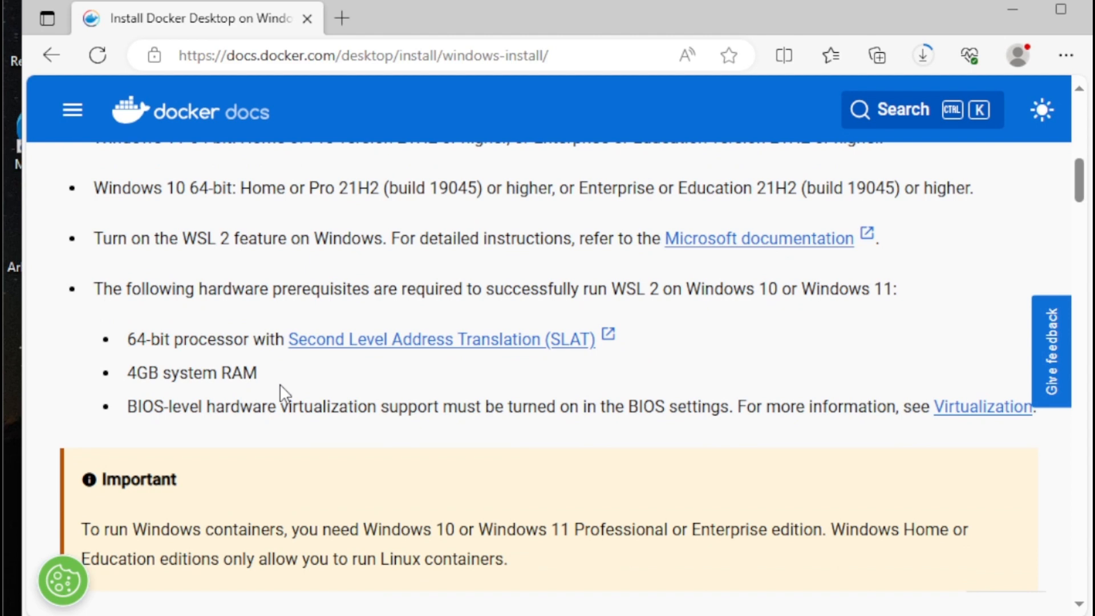
{"action": "left_click_drag", "start_coordinate": [206, 407], "coordinate": [725, 428]}
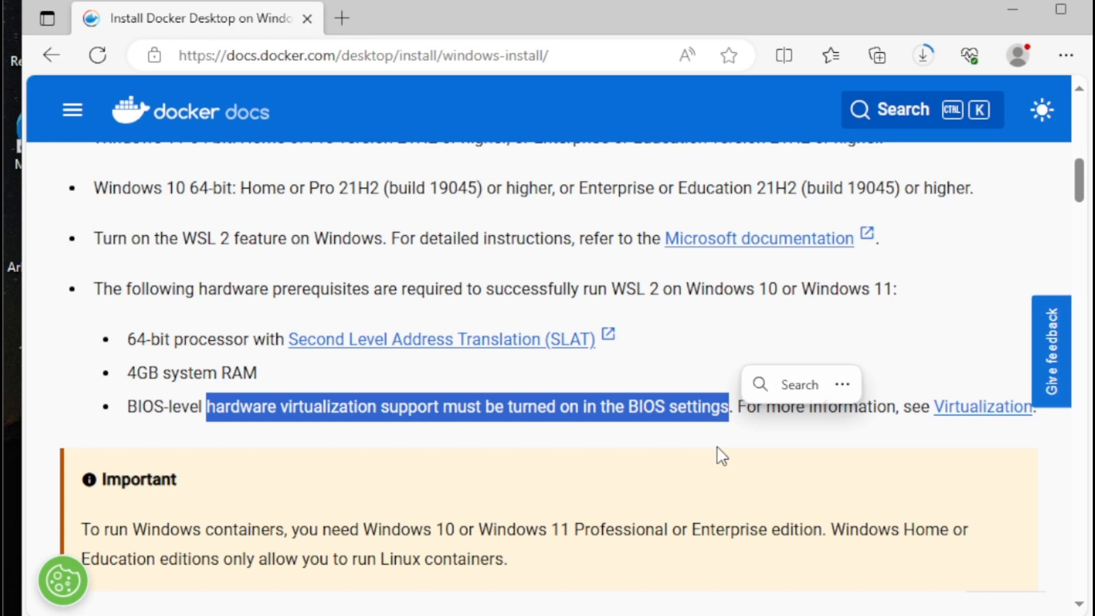
{"action": "left_click", "coordinate": [699, 450]}
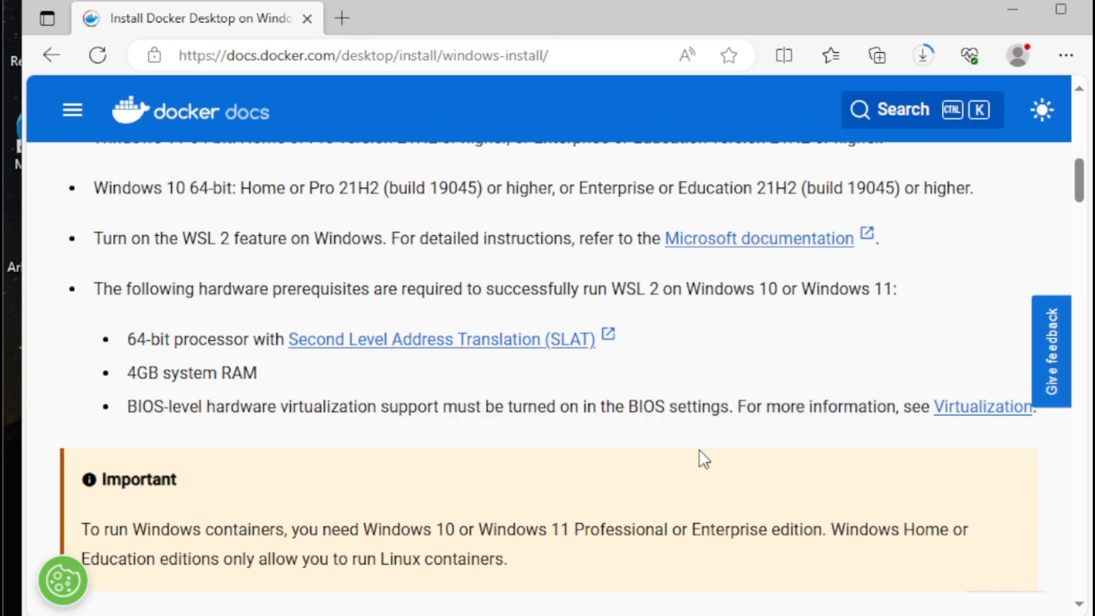
{"action": "scroll", "coordinate": [699, 450], "scroll_direction": "up", "scroll_amount": 6}
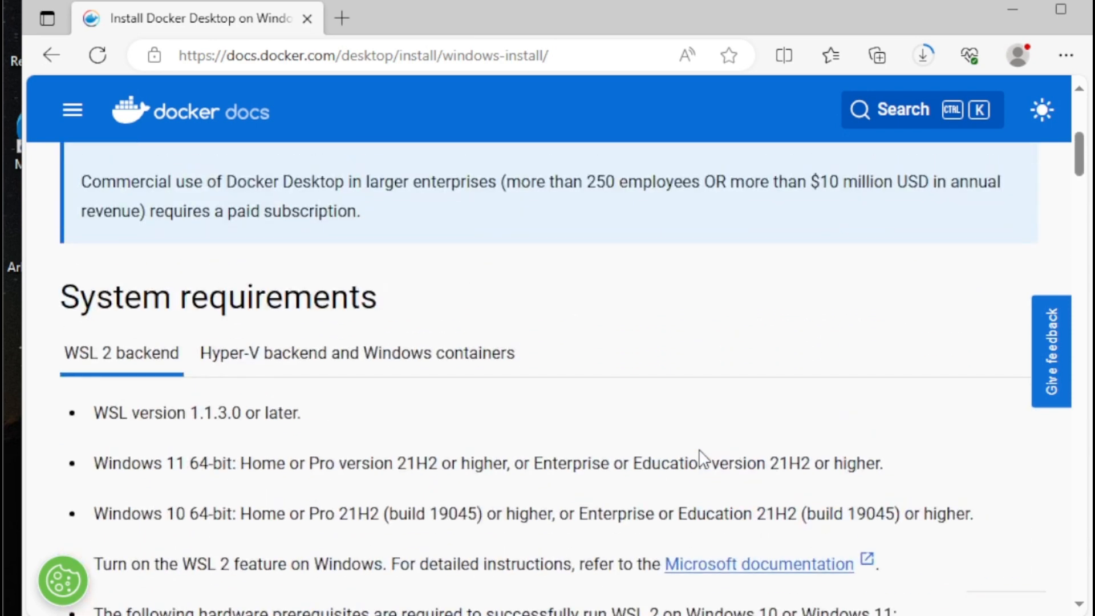
{"action": "scroll", "coordinate": [699, 459], "scroll_direction": "up", "scroll_amount": 5}
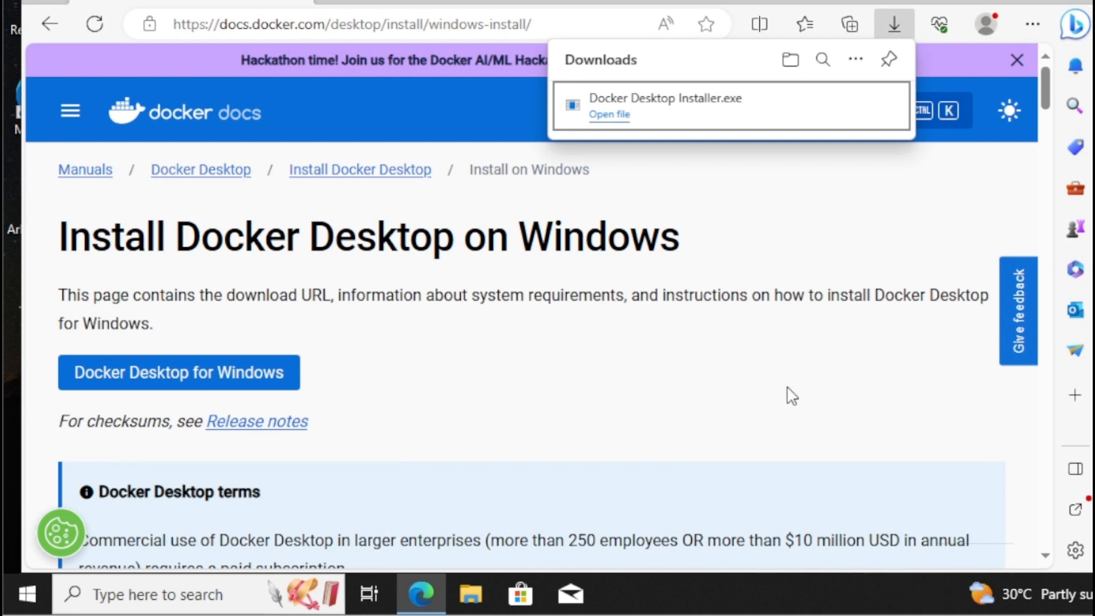
- Minimize the browser and open Programs and Features in the Control Panel
{"action": "left_click", "coordinate": [991, 3]}
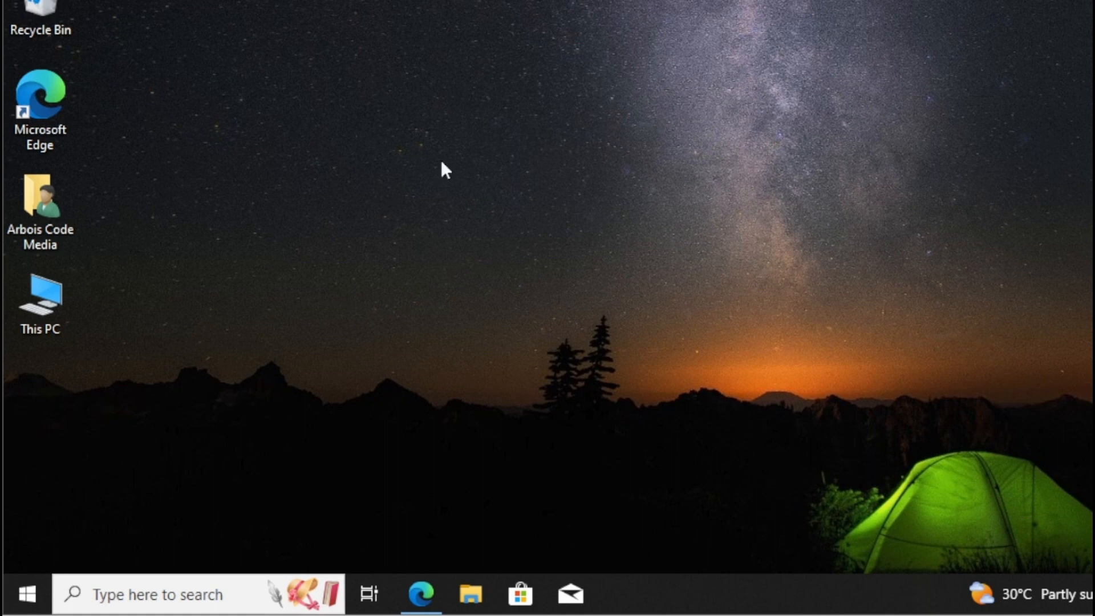
{"action": "left_click", "coordinate": [142, 595]}
{"action": "type", "text": "control"}
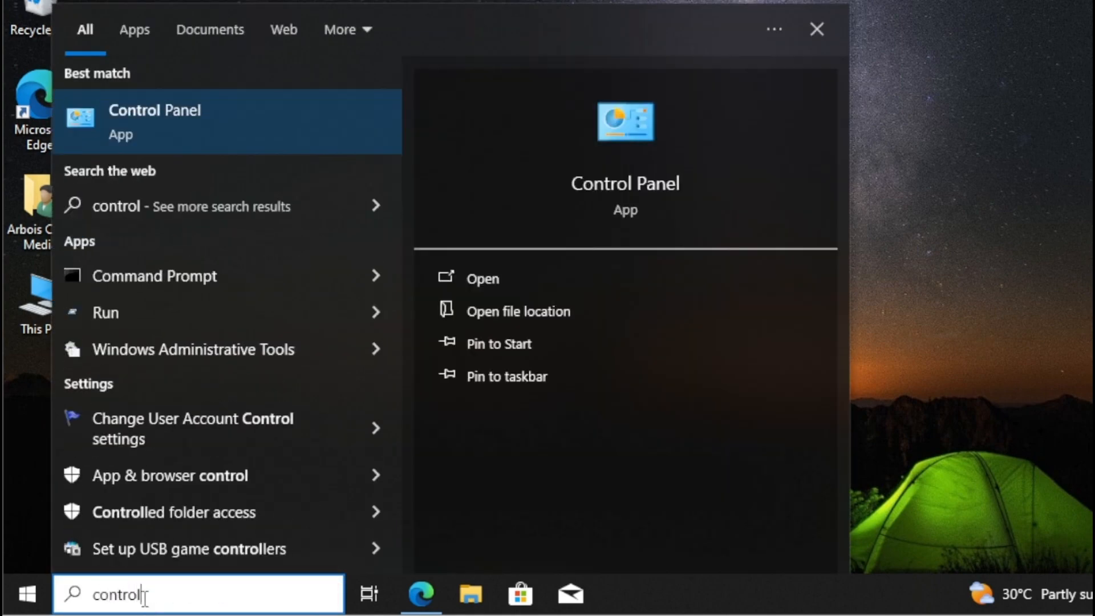
{"action": "left_click", "coordinate": [163, 109]}
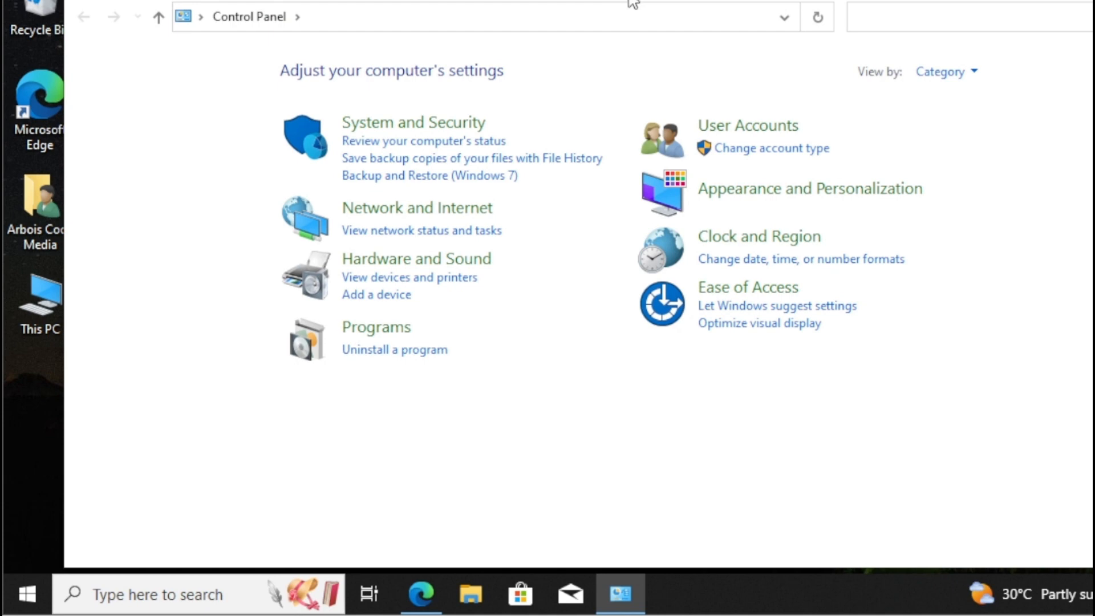
{"action": "left_click", "coordinate": [379, 332]}
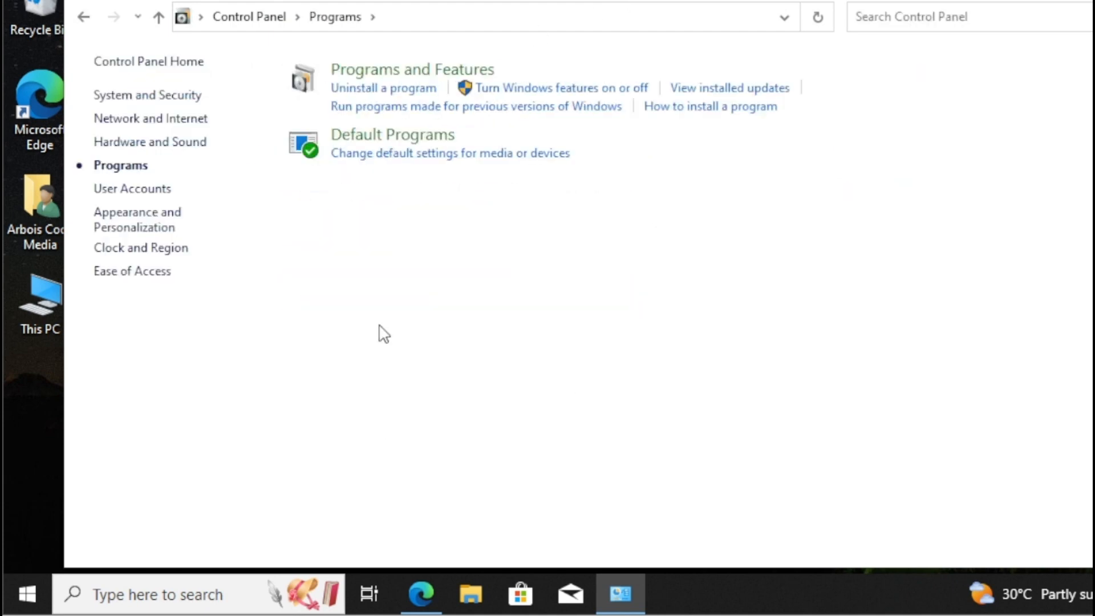
{"action": "left_click", "coordinate": [413, 70]}
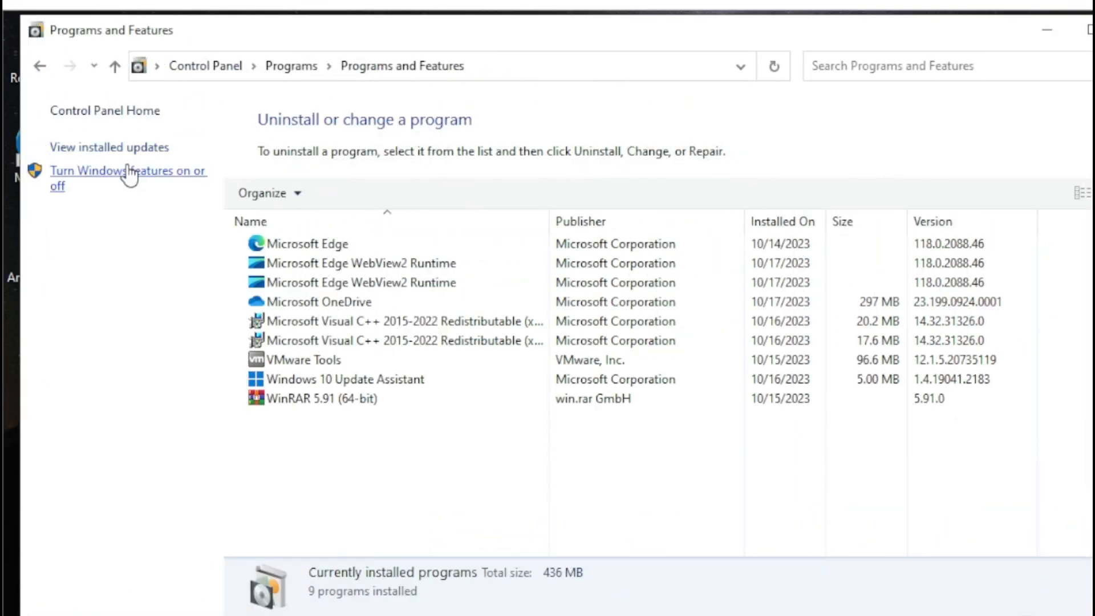
- Turn on the Hyper-V and Windows Subsystem for Linux Windows features, and restart the computer to finish installing them
{"action": "left_click", "coordinate": [130, 171]}
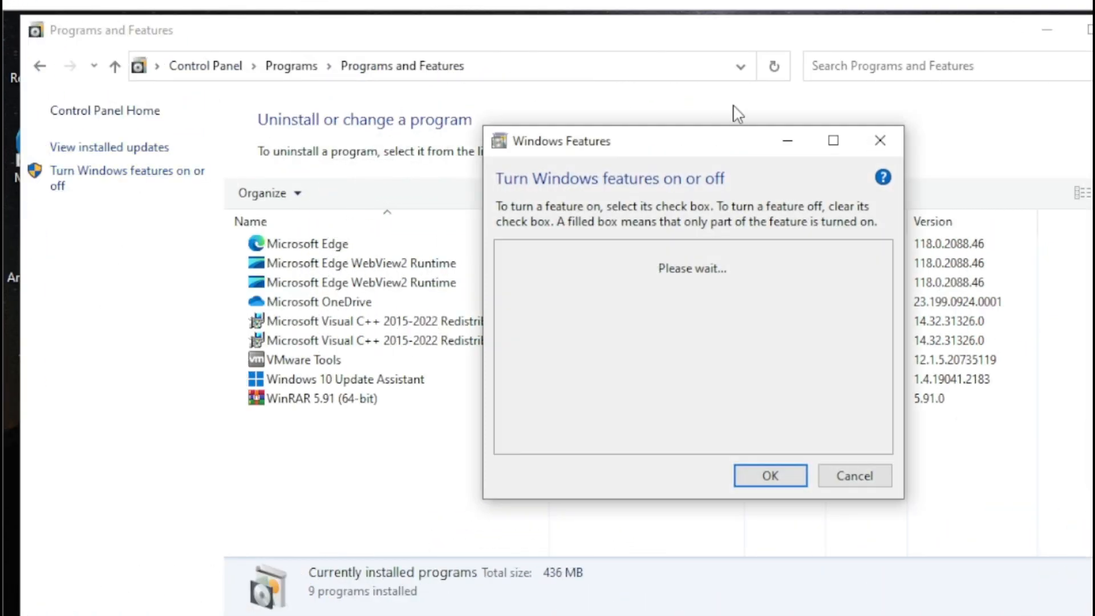
{"action": "left_click_drag", "start_coordinate": [691, 152], "coordinate": [532, 159]}
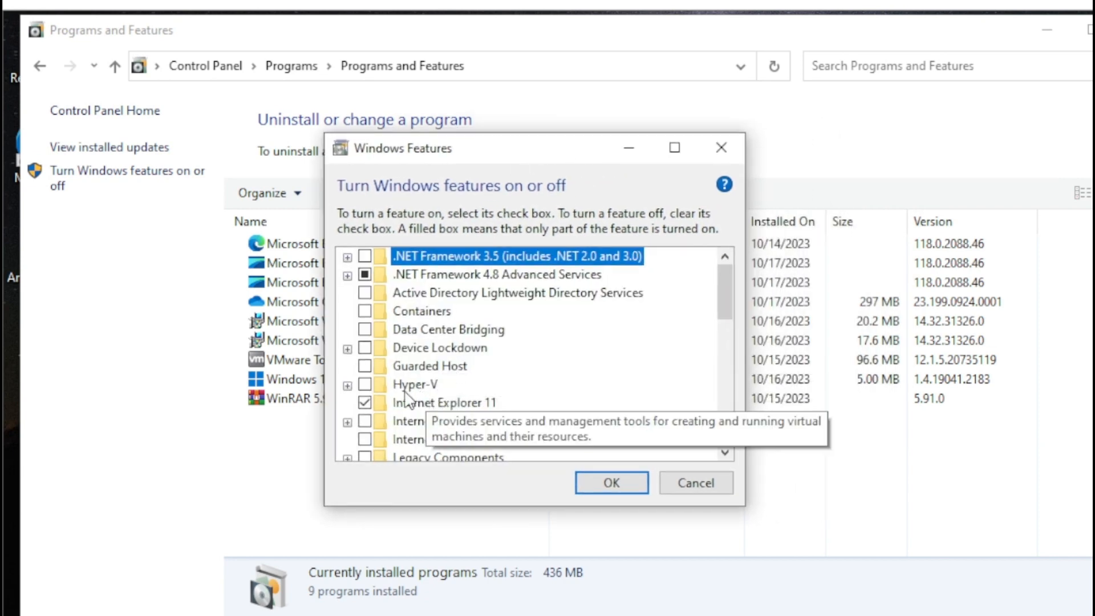
{"action": "left_click", "coordinate": [365, 385]}
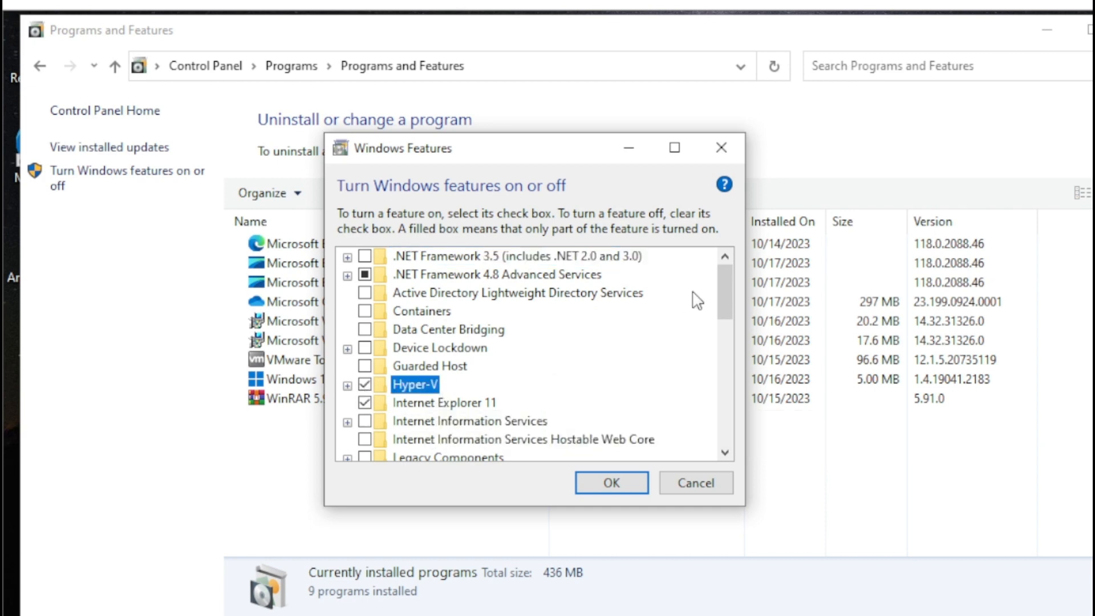
{"action": "left_click_drag", "start_coordinate": [725, 296], "coordinate": [704, 435]}
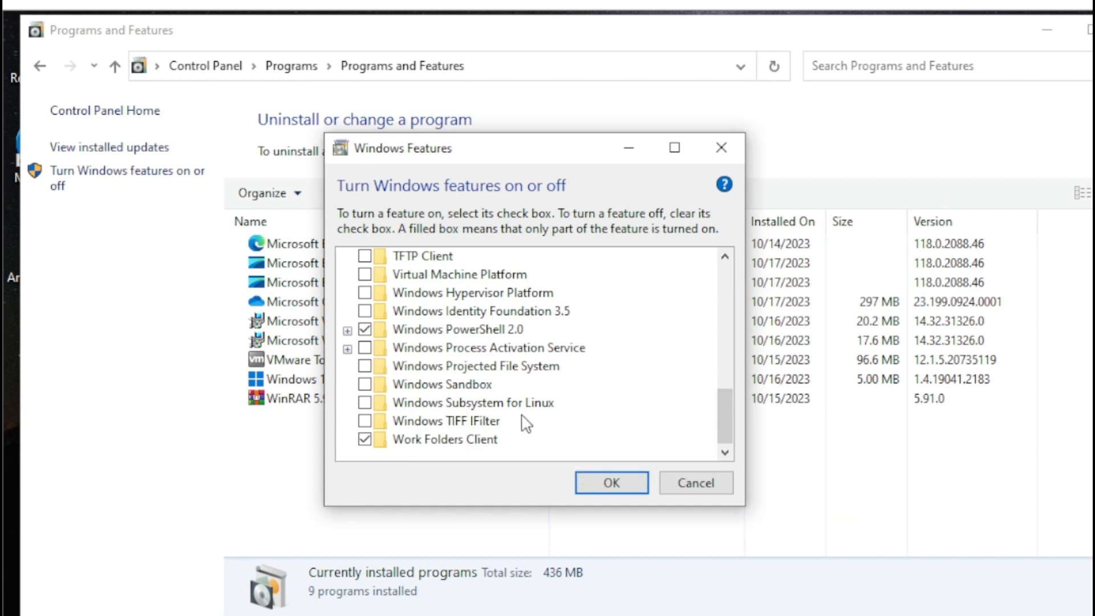
{"action": "left_click", "coordinate": [364, 402]}
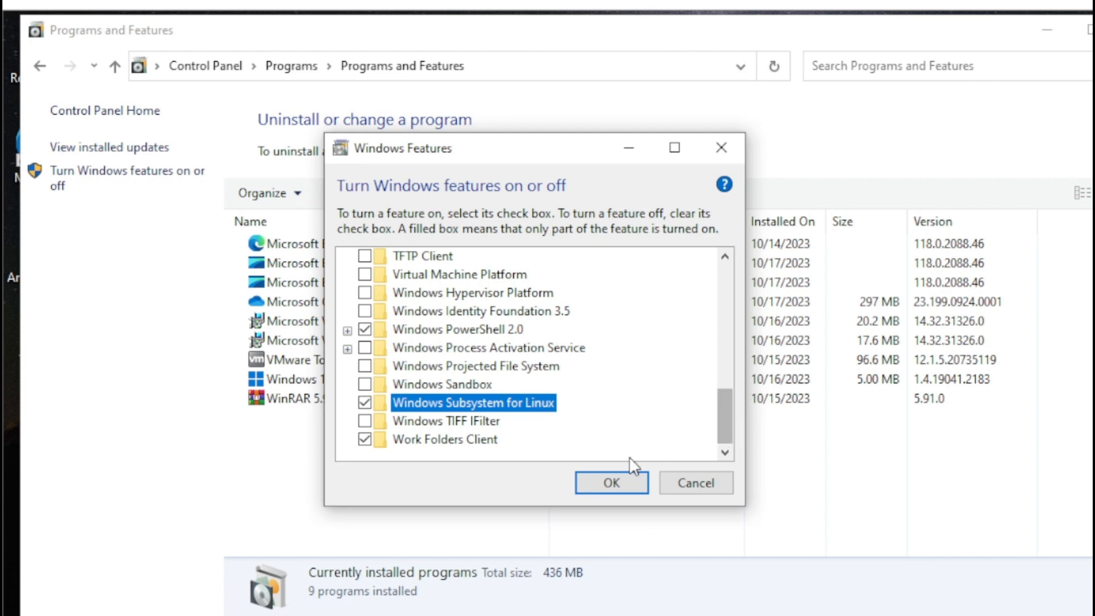
{"action": "left_click", "coordinate": [611, 485]}
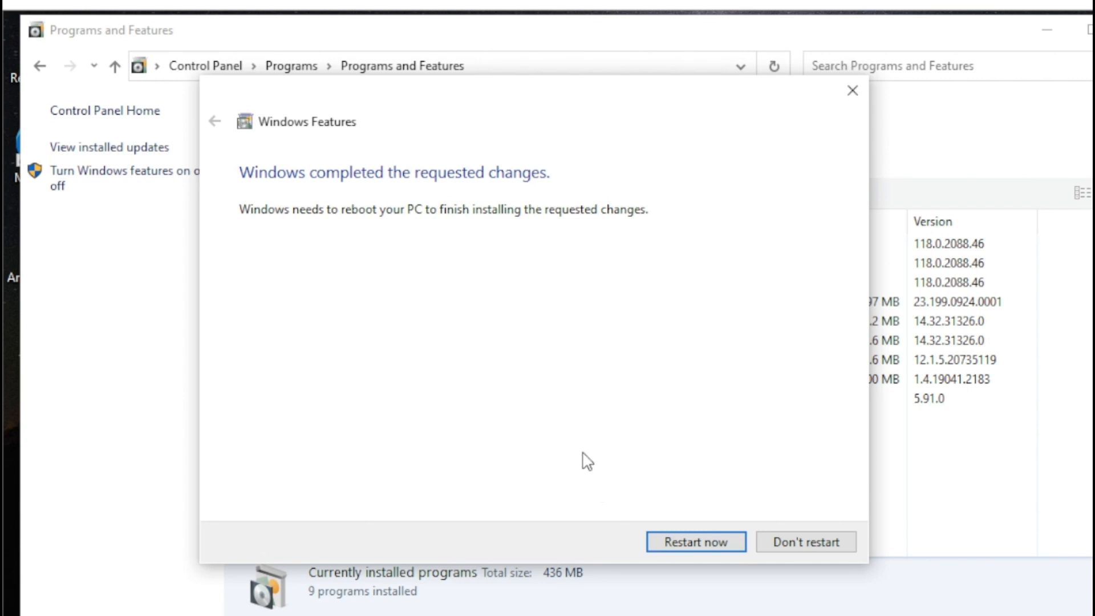
{"action": "left_click", "coordinate": [686, 543]}
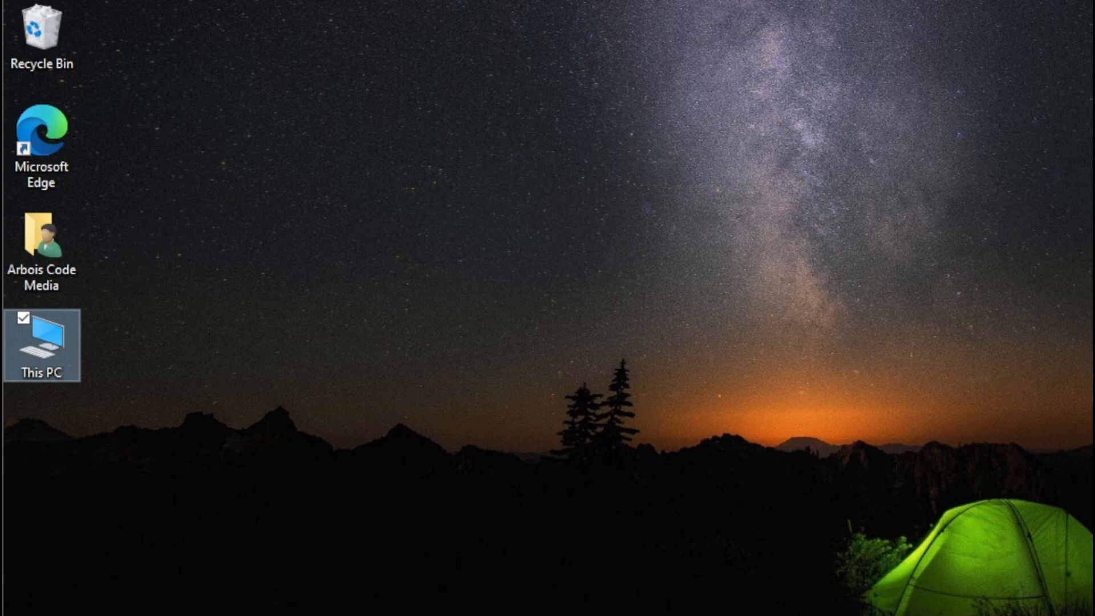
- Launch Docker Desktop Installer from the Downloads folder in File Explorer
{"action": "double_click", "coordinate": [65, 353]}
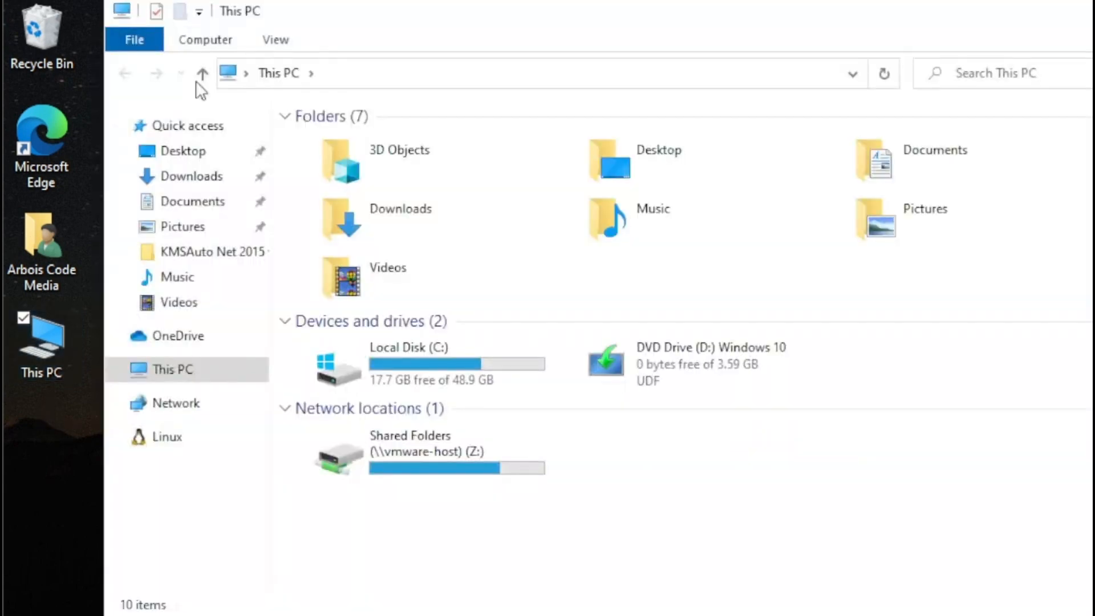
{"action": "left_click_drag", "start_coordinate": [455, 17], "coordinate": [423, 29]}
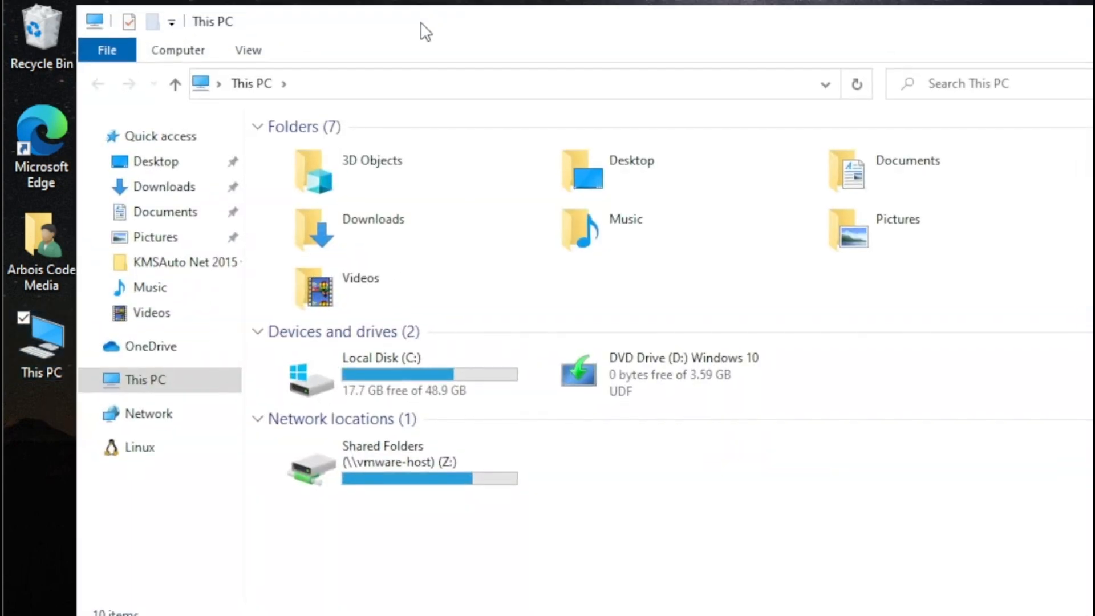
{"action": "left_click", "coordinate": [162, 188]}
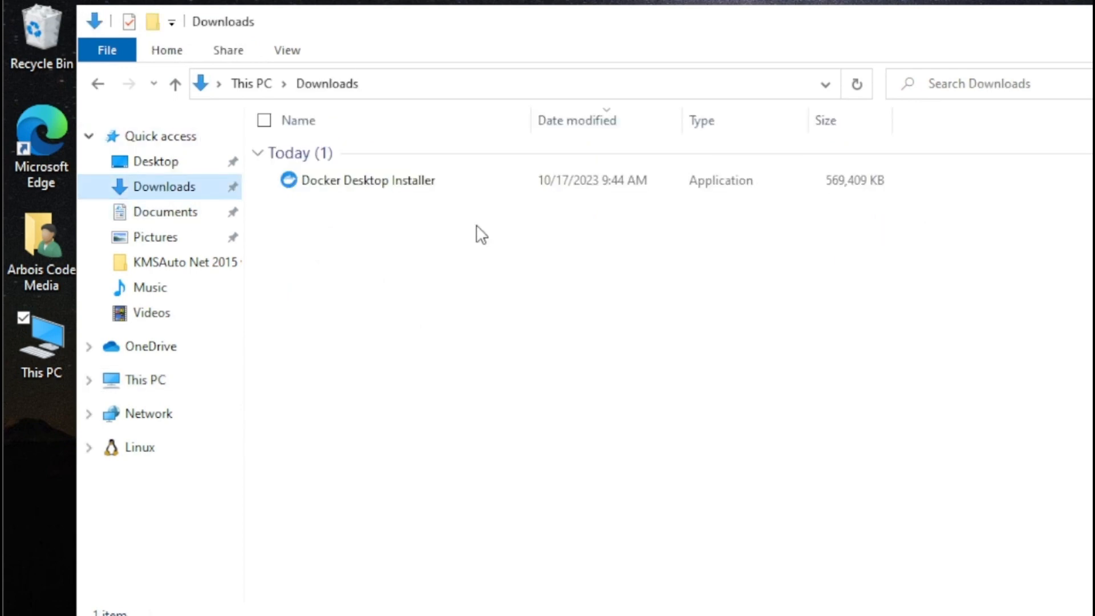
{"action": "left_click", "coordinate": [409, 183]}
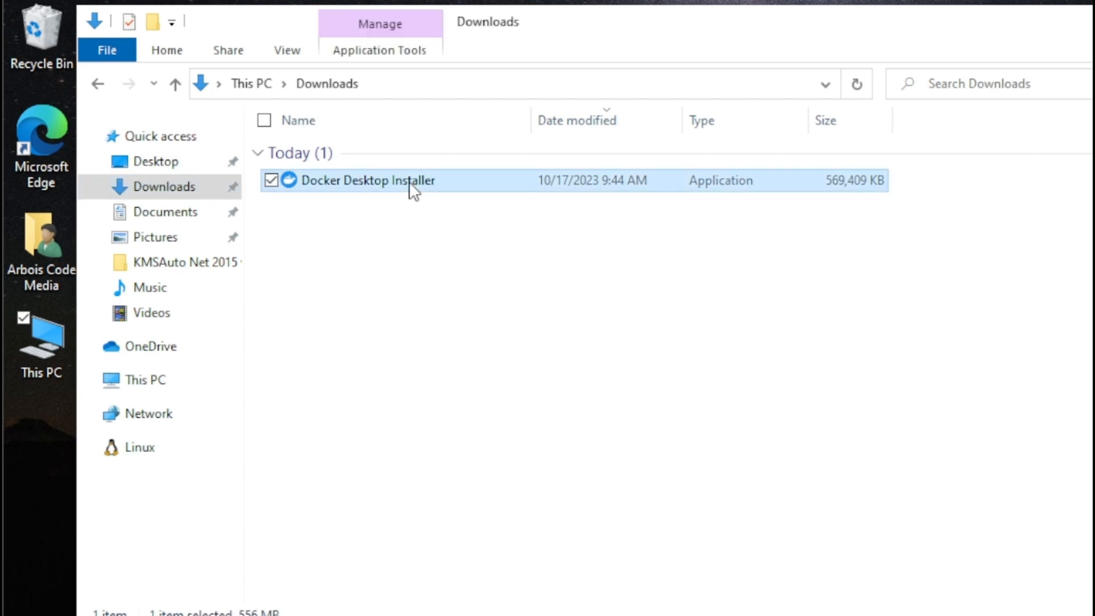
{"action": "right_click", "coordinate": [410, 184]}
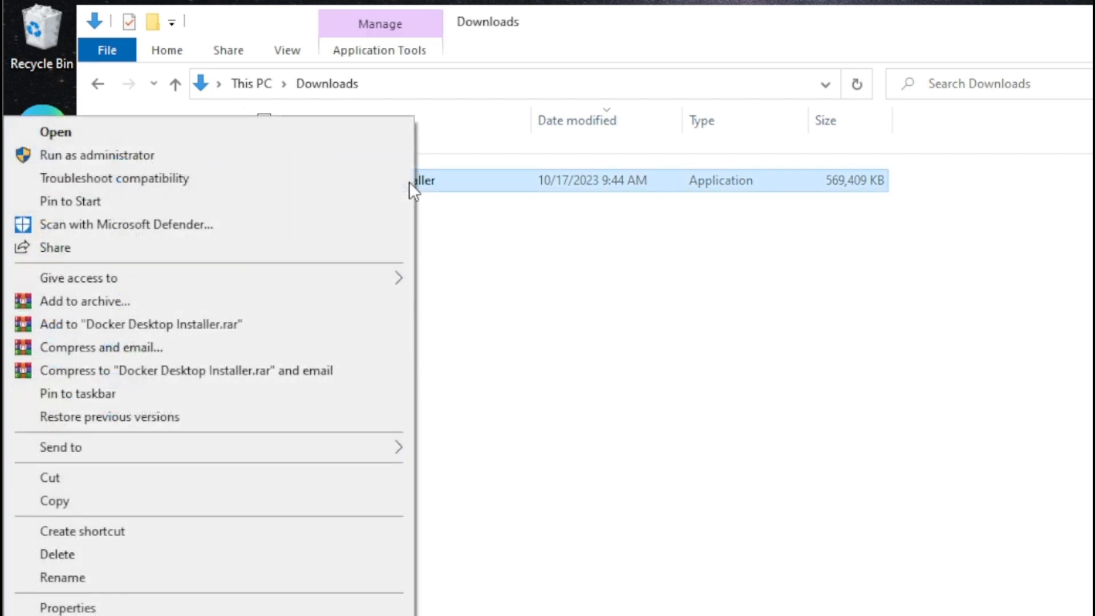
{"action": "left_click", "coordinate": [297, 131]}
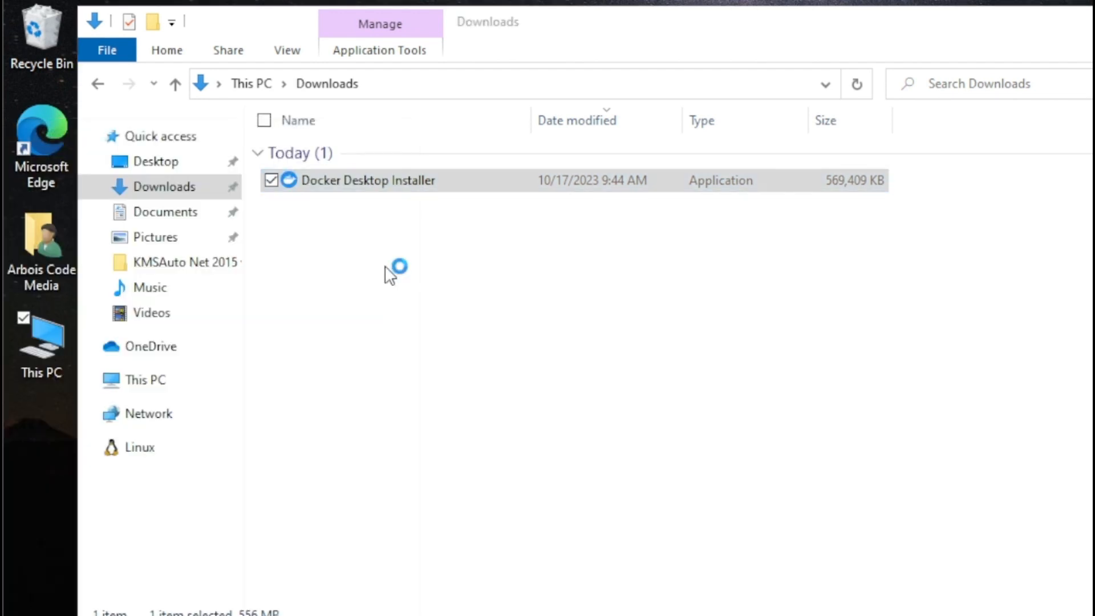
- Install Docker Desktop using WSL 2 instead of Hyper-V with a desktop shortcut, and restart Windows to complete the installation
{"action": "key", "text": "super+d"}
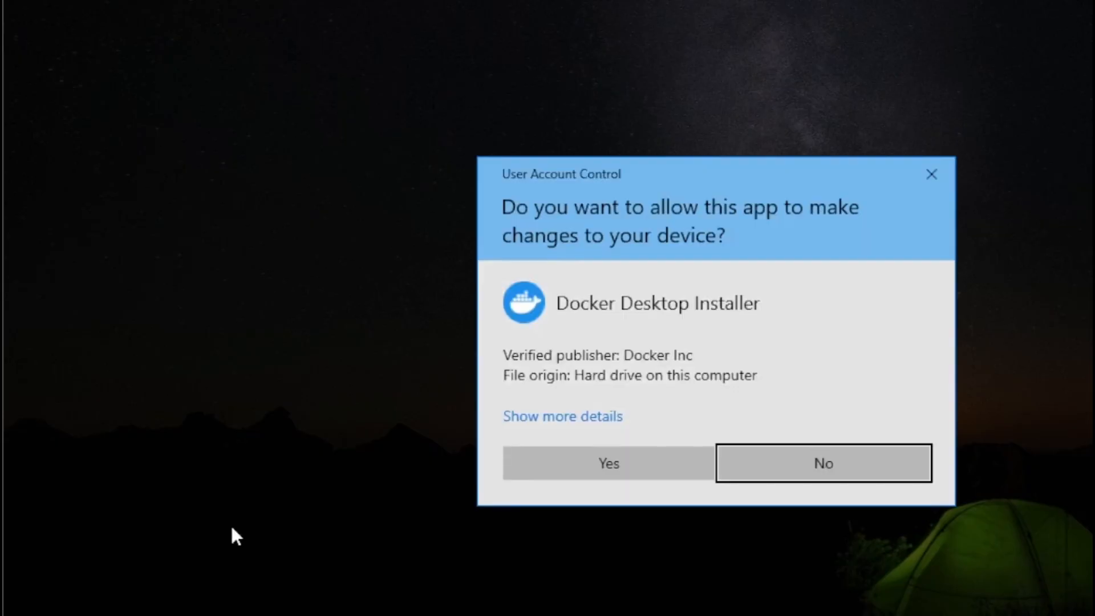
{"action": "left_click", "coordinate": [580, 472]}
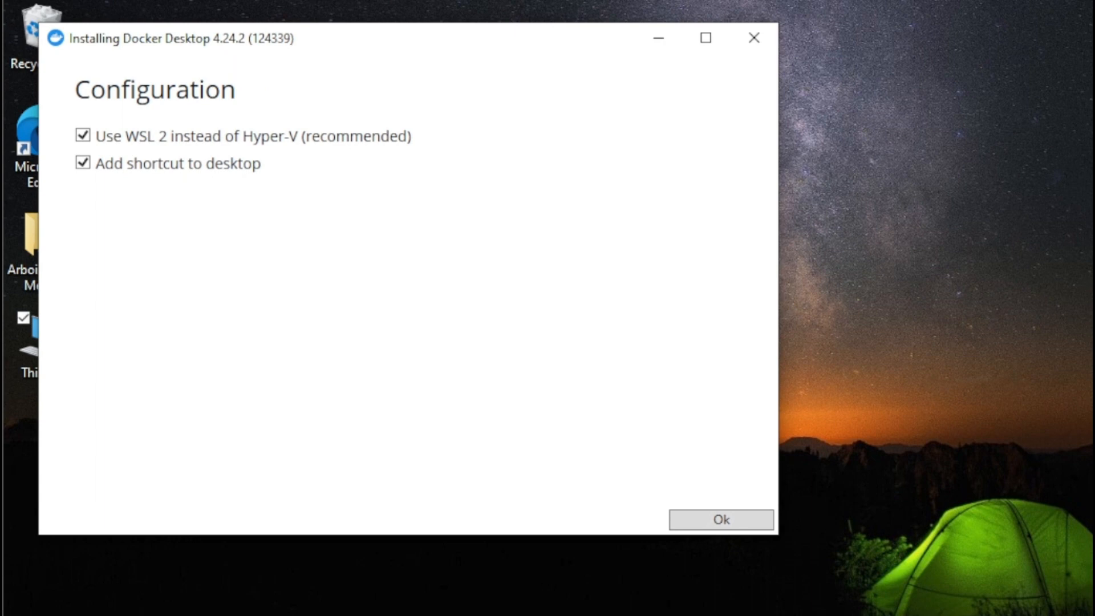
{"action": "left_click_drag", "start_coordinate": [378, 44], "coordinate": [536, 69]}
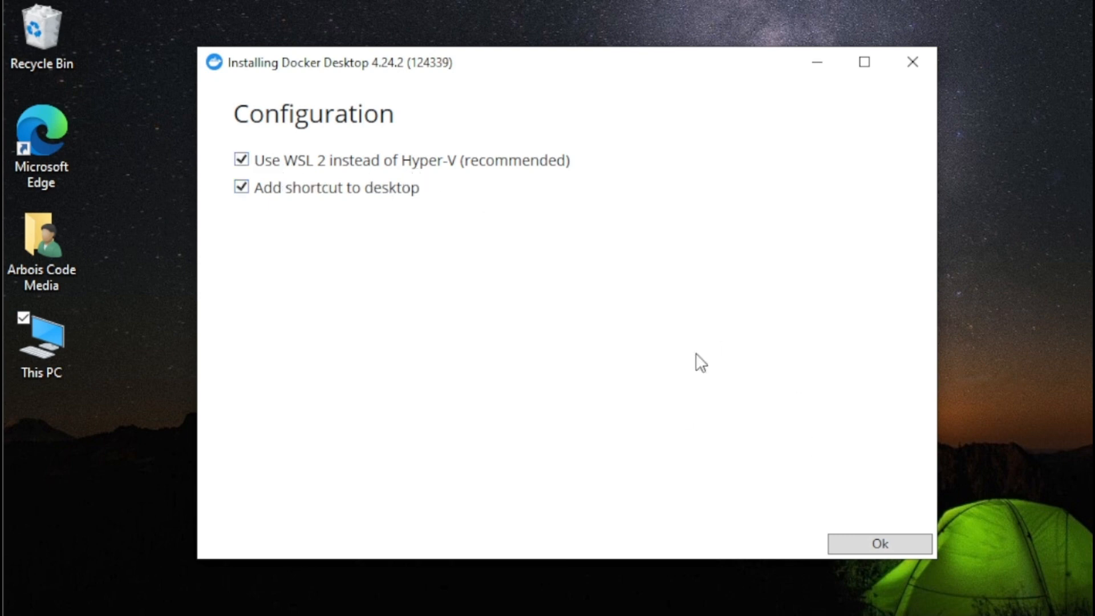
{"action": "left_click", "coordinate": [878, 545]}
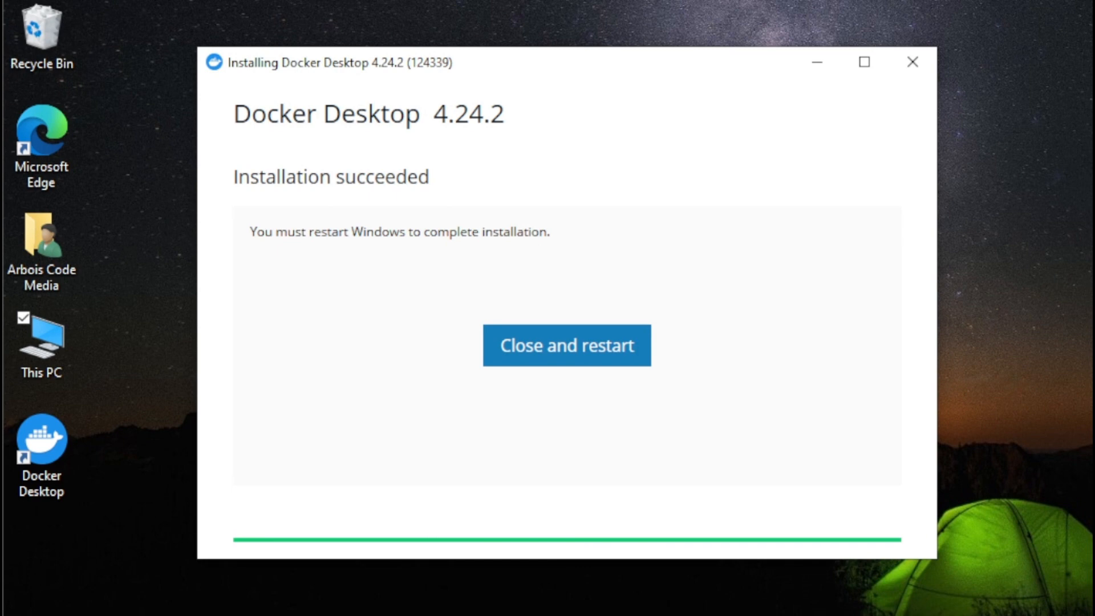
{"action": "left_click", "coordinate": [531, 360]}
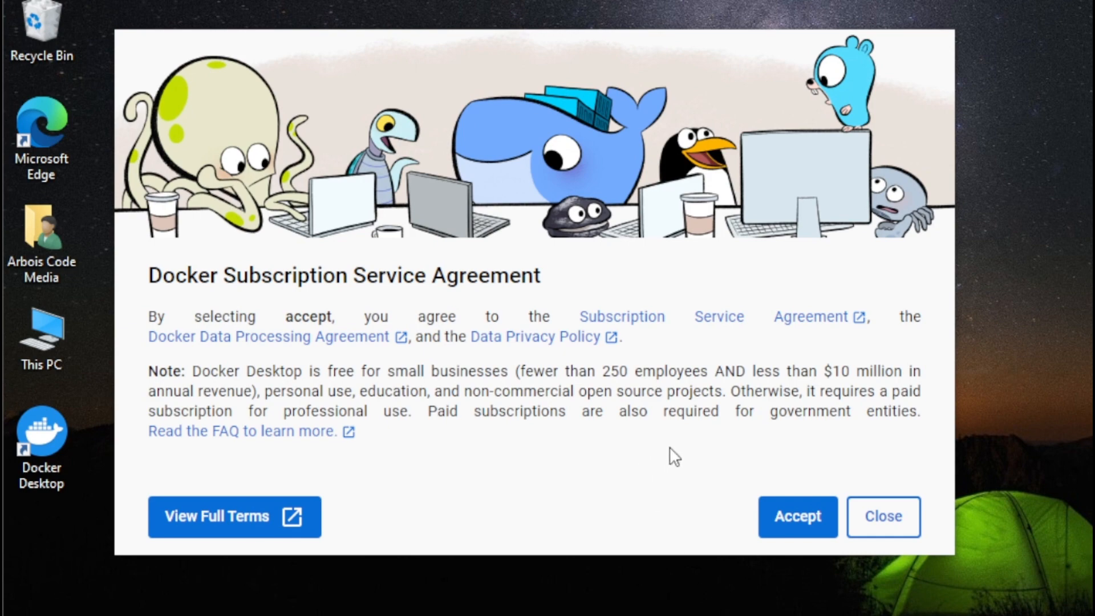
- Accept the Docker Subscription Service Agreement and quit Docker Desktop from the WSL kernel version dialog
{"action": "left_click", "coordinate": [798, 518]}
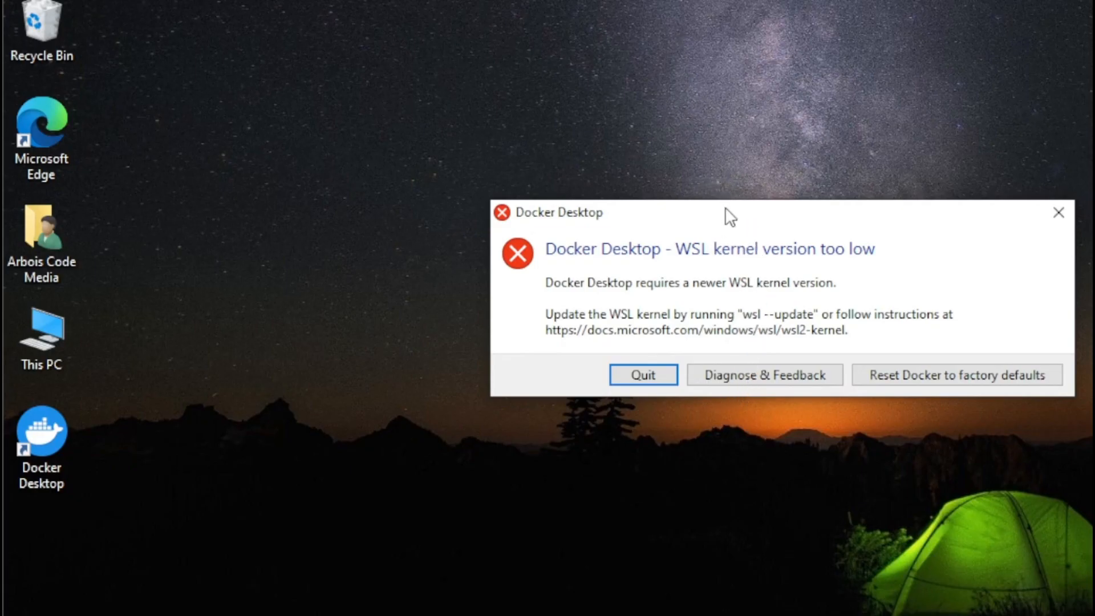
{"action": "left_click_drag", "start_coordinate": [724, 216], "coordinate": [558, 208]}
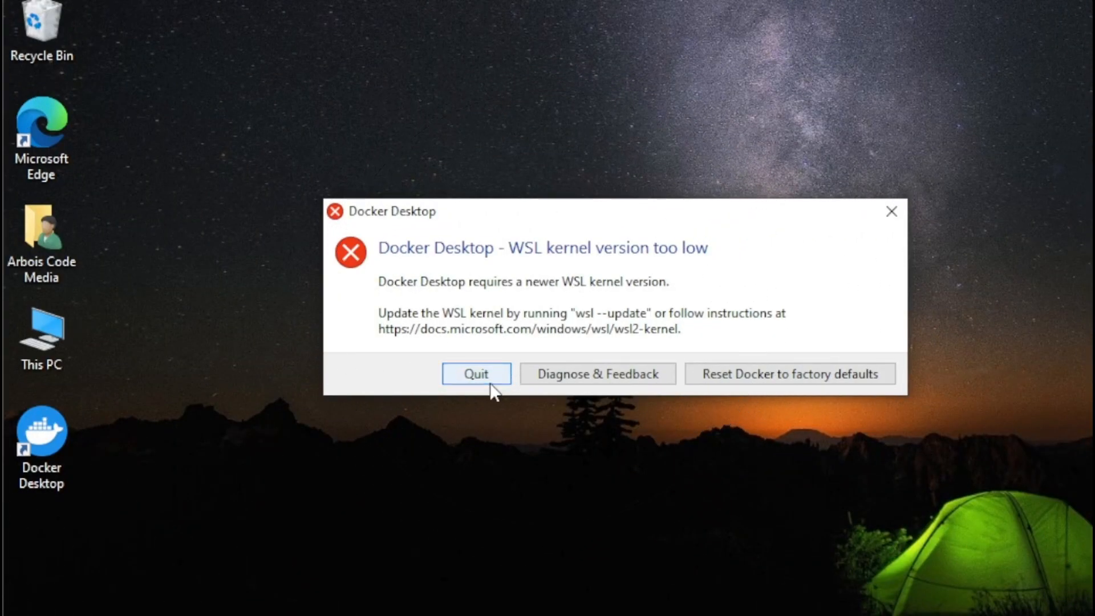
{"action": "left_click", "coordinate": [490, 380]}
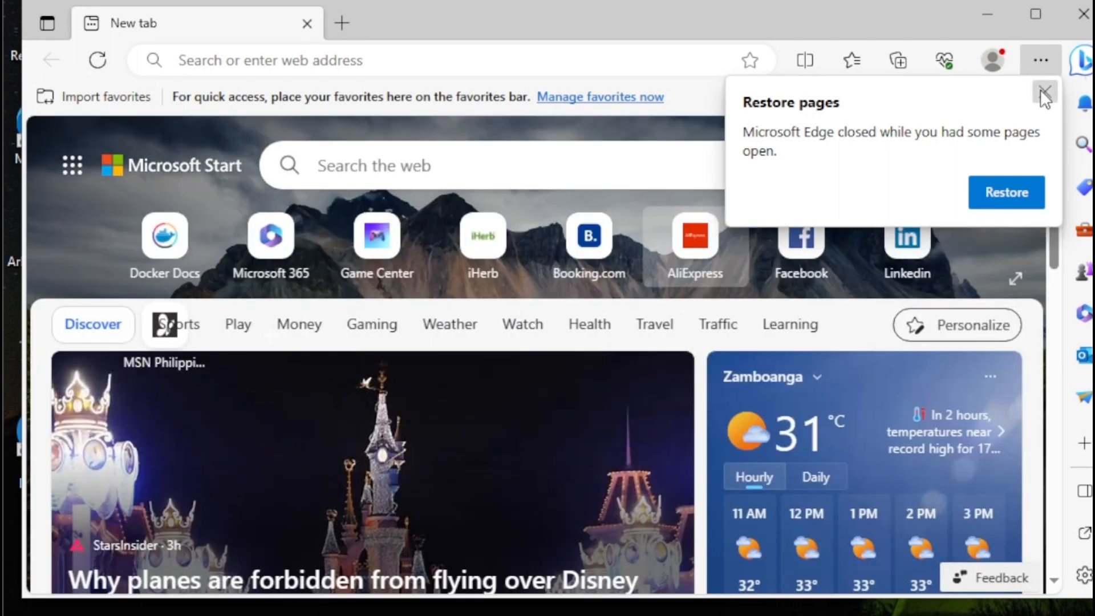
- In Microsoft Edge, dismiss the page restore prompt and open the Microsoft Learn page on manual installation steps for older versions of WSL
{"action": "left_click", "coordinate": [1044, 92]}
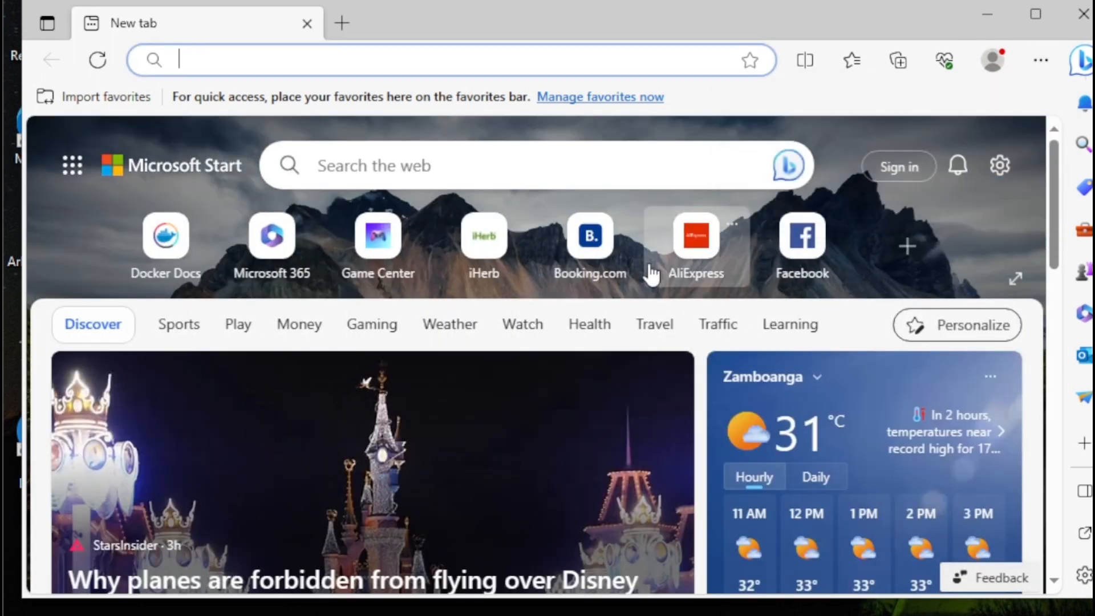
{"action": "right_click", "coordinate": [259, 54]}
{"action": "left_click", "coordinate": [340, 285]}
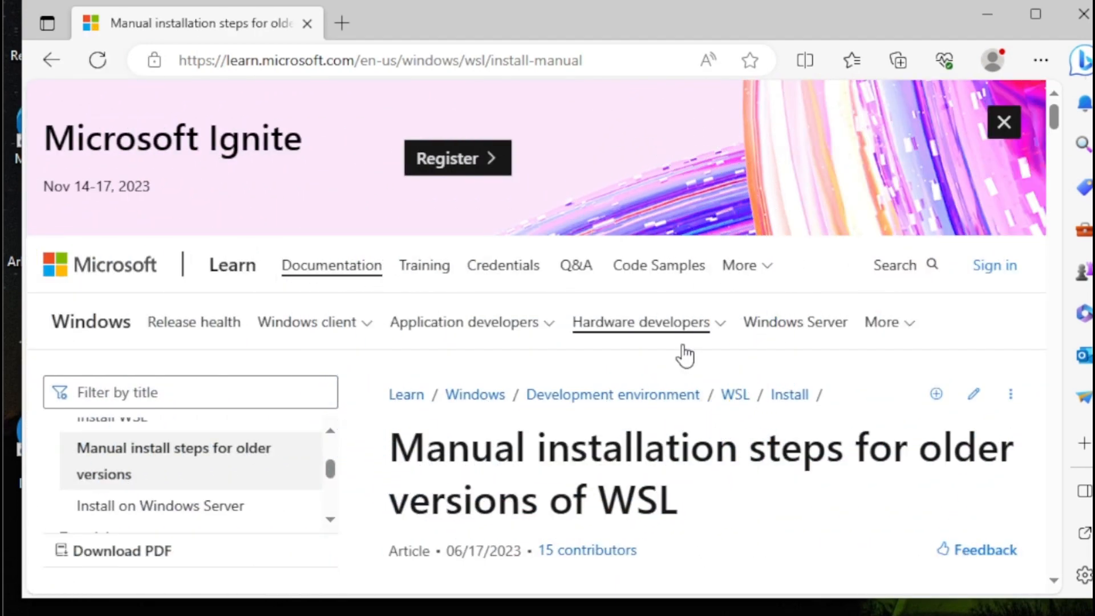
- Download the WSL2 Linux kernel update package for x64 machines from Step 4 of the manual installation article
{"action": "scroll", "coordinate": [684, 354], "scroll_direction": "down", "scroll_amount": 6}
{"action": "scroll", "coordinate": [683, 351], "scroll_direction": "down", "scroll_amount": 12}
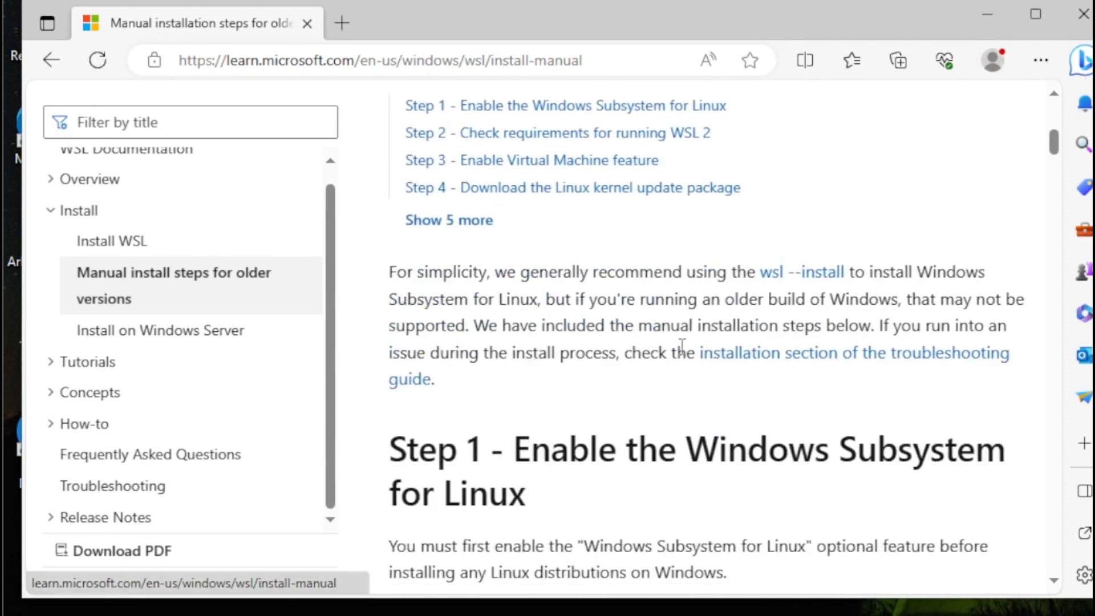
{"action": "scroll", "coordinate": [678, 355], "scroll_direction": "down", "scroll_amount": 12}
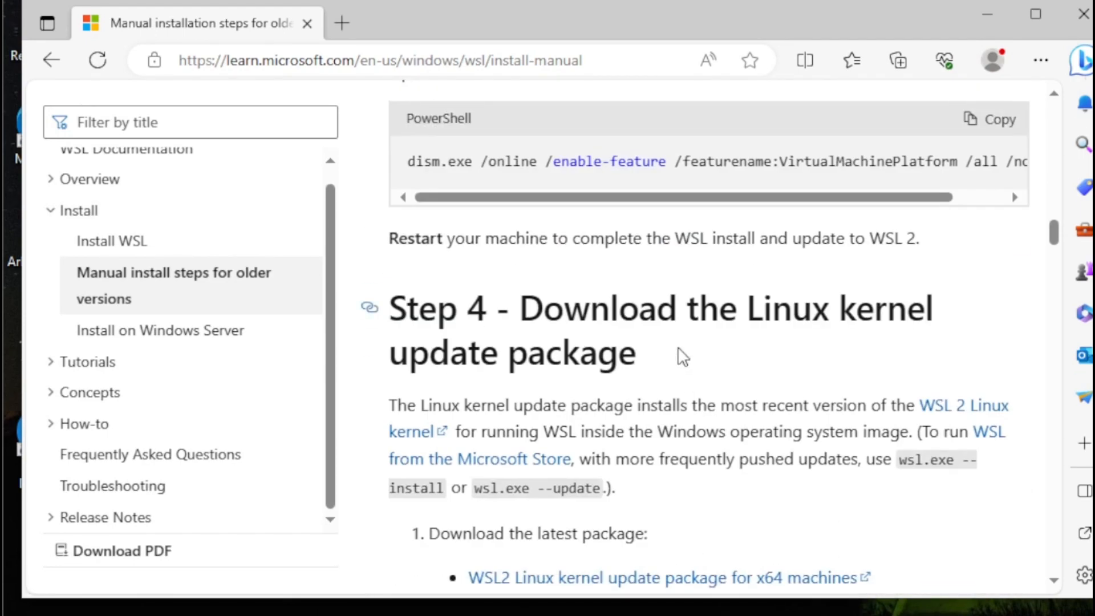
{"action": "scroll", "coordinate": [682, 357], "scroll_direction": "down", "scroll_amount": 3}
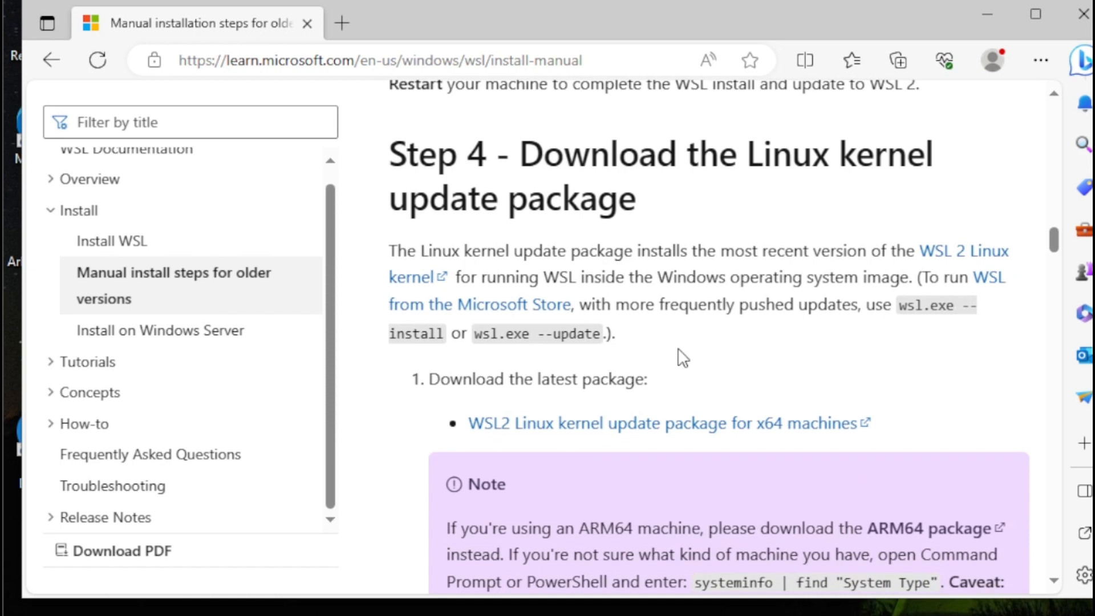
{"action": "scroll", "coordinate": [683, 358], "scroll_direction": "down", "scroll_amount": 2}
{"action": "scroll", "coordinate": [682, 357], "scroll_direction": "up", "scroll_amount": 2}
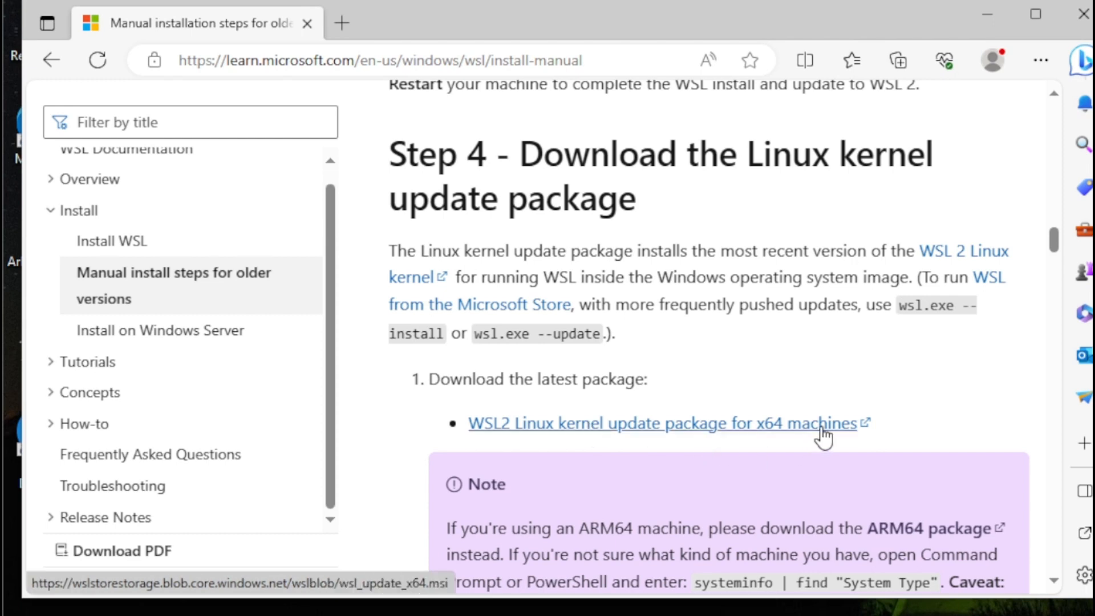
{"action": "left_click", "coordinate": [805, 433]}
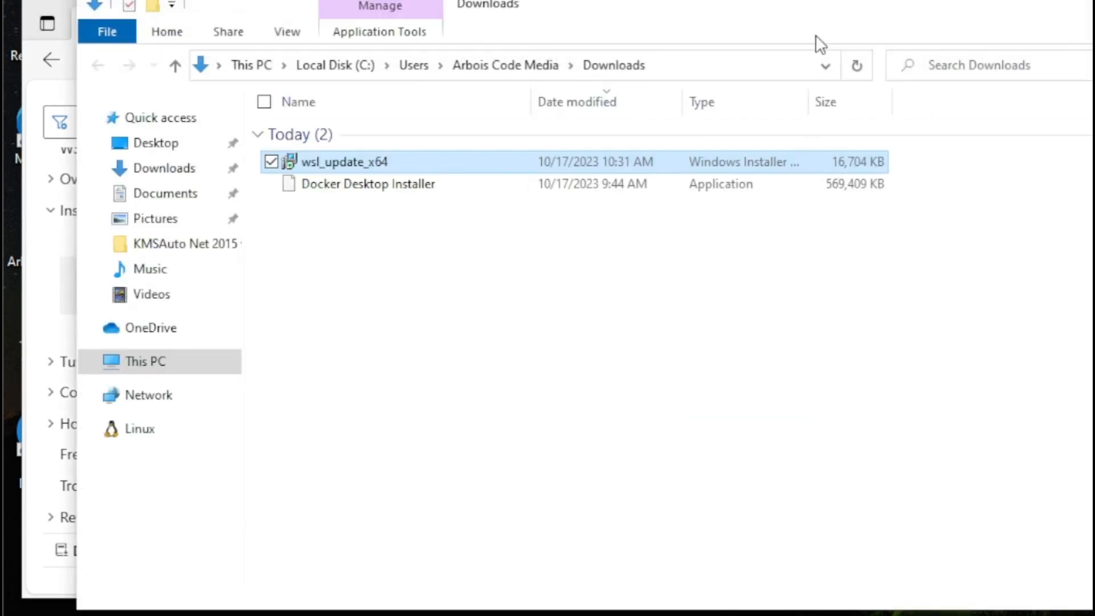
- Start installing the wsl_update_x64 package from the Downloads folder in File Explorer
{"action": "left_click_drag", "start_coordinate": [818, 18], "coordinate": [796, 20]}
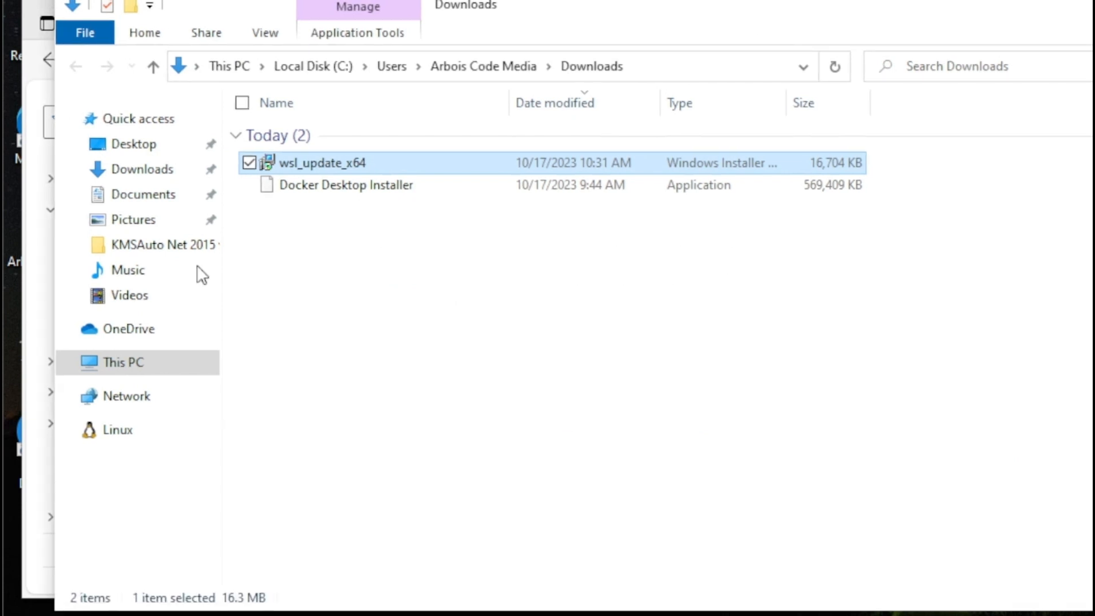
{"action": "double_click", "coordinate": [332, 166]}
{"action": "right_click", "coordinate": [329, 166]}
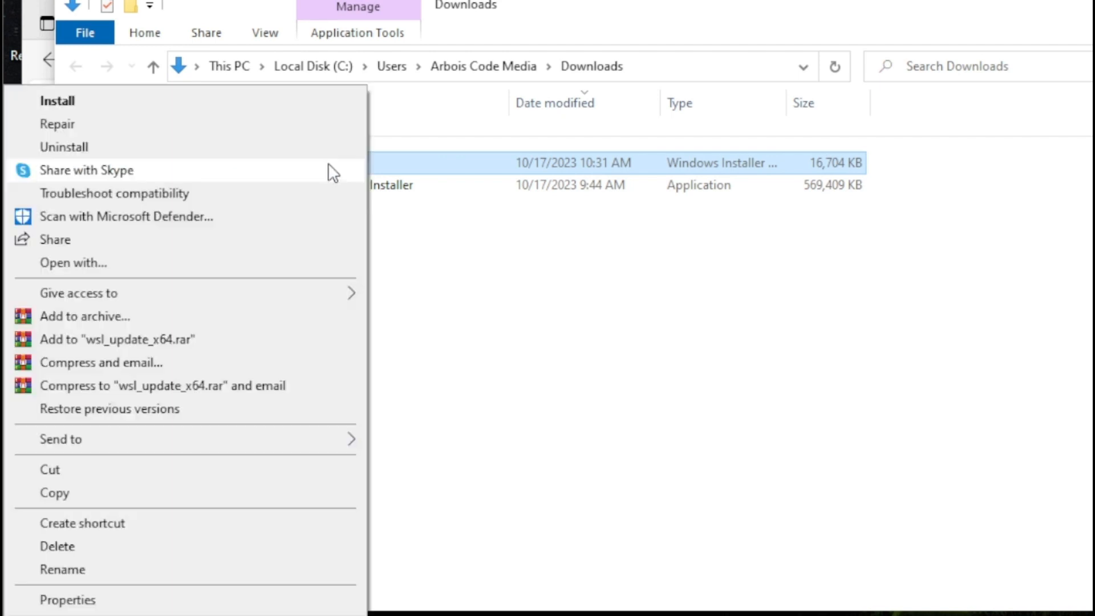
{"action": "left_click", "coordinate": [178, 104]}
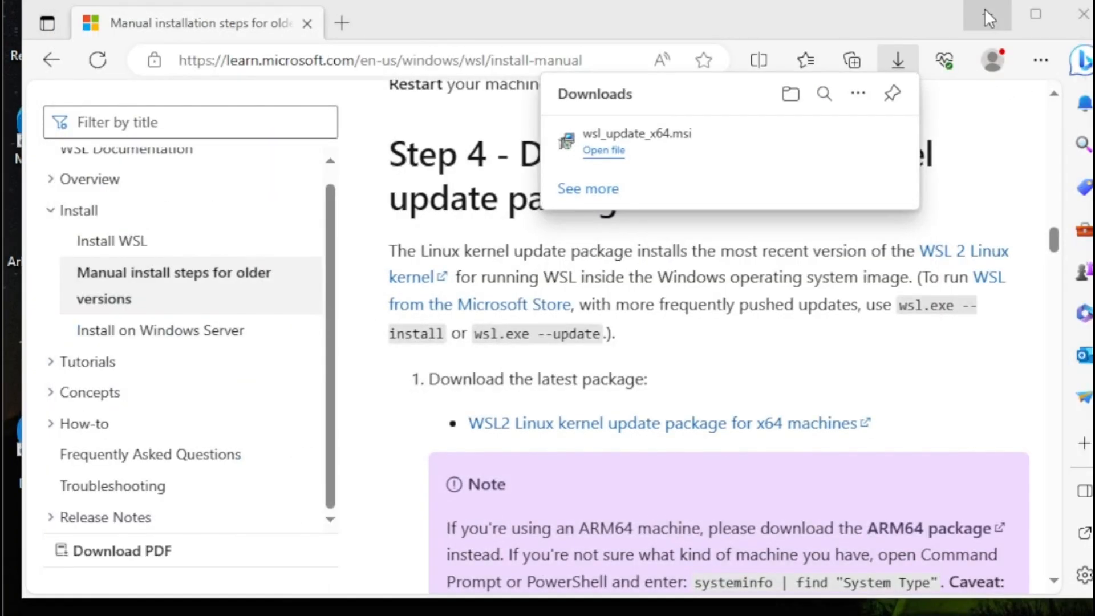
- Minimize the browser and complete the Windows Subsystem for Linux Update setup wizard, allowing it to make changes to the device
{"action": "left_click", "coordinate": [984, 8]}
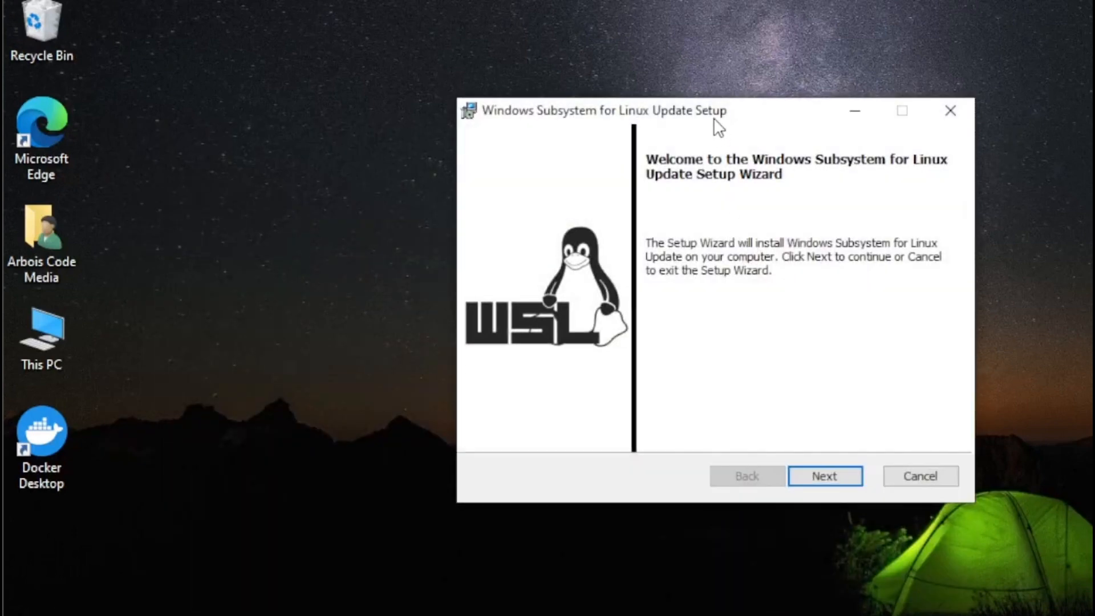
{"action": "left_click_drag", "start_coordinate": [713, 118], "coordinate": [540, 99]}
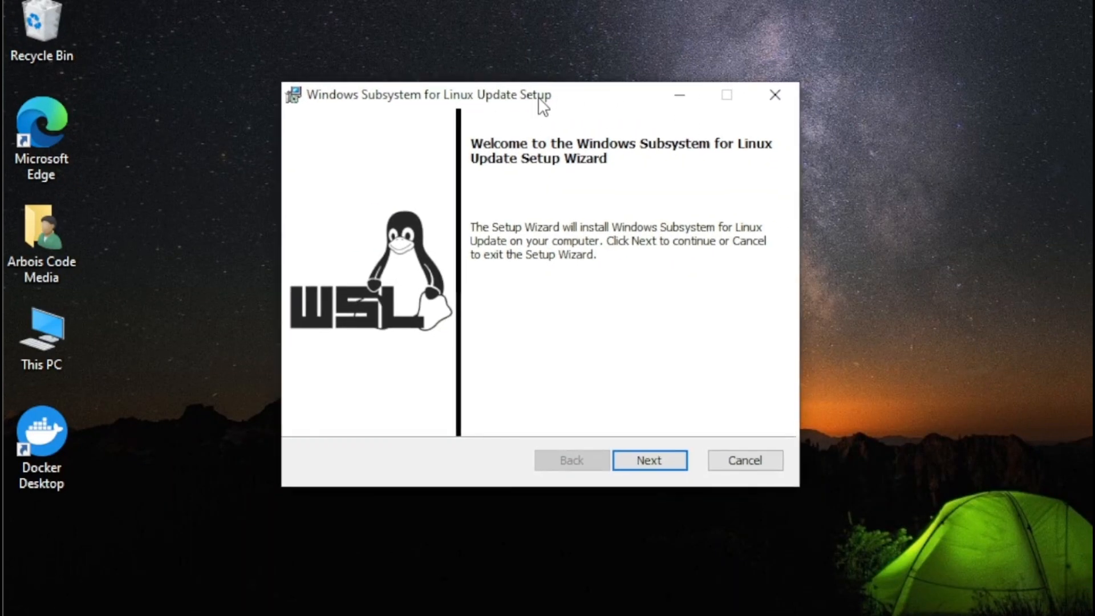
{"action": "left_click", "coordinate": [650, 460]}
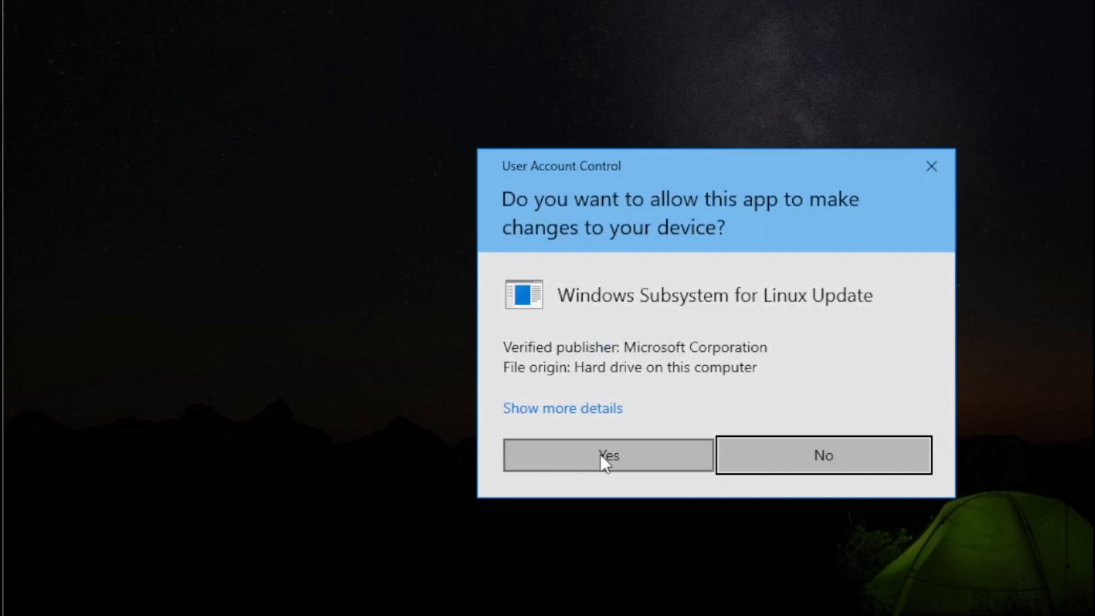
{"action": "left_click", "coordinate": [600, 459]}
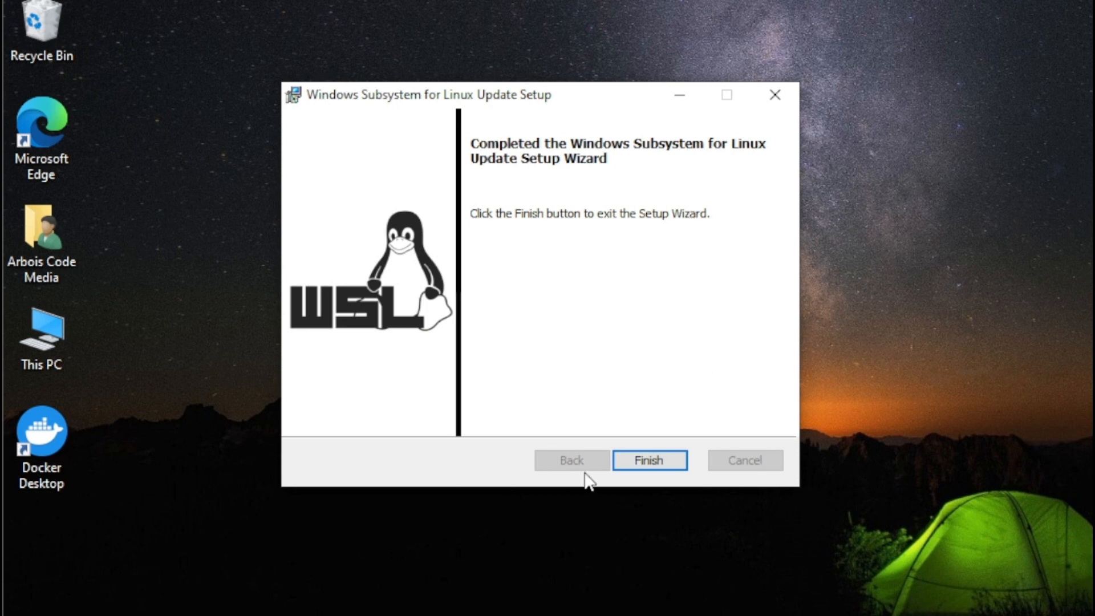
{"action": "left_click", "coordinate": [676, 462]}
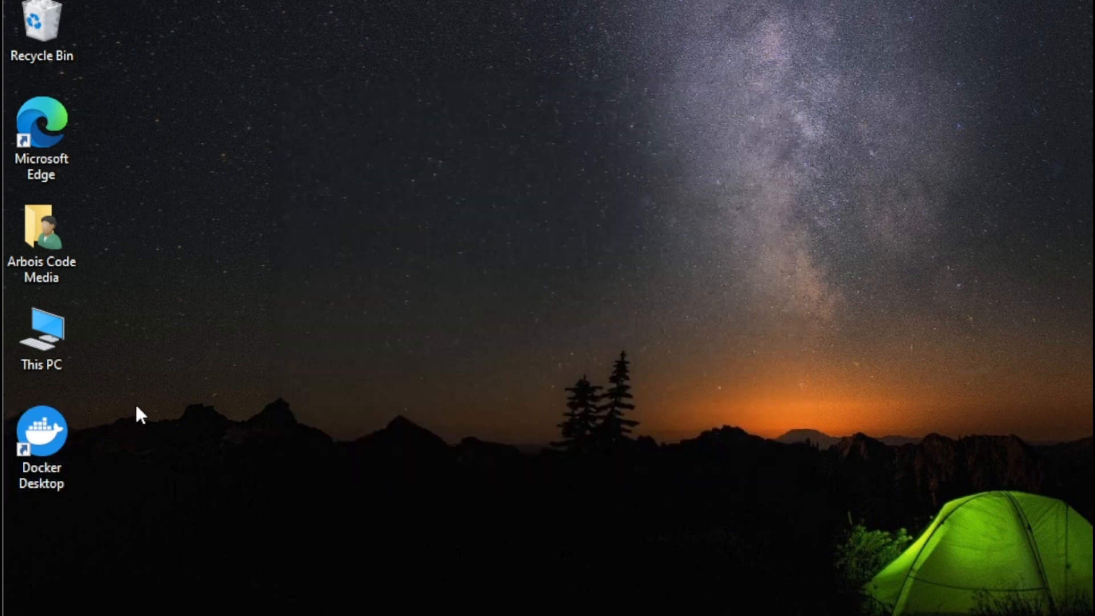
- Launch Docker Desktop and look through its Images, Volumes, Dev Environments and Containers views
{"action": "double_click", "coordinate": [52, 432]}
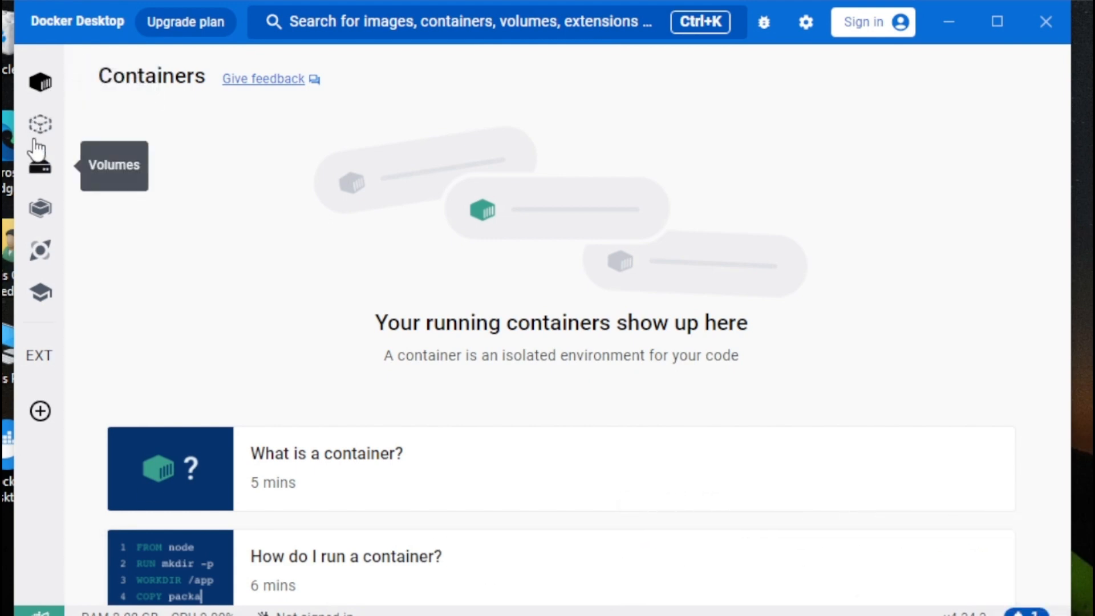
{"action": "left_click", "coordinate": [41, 120]}
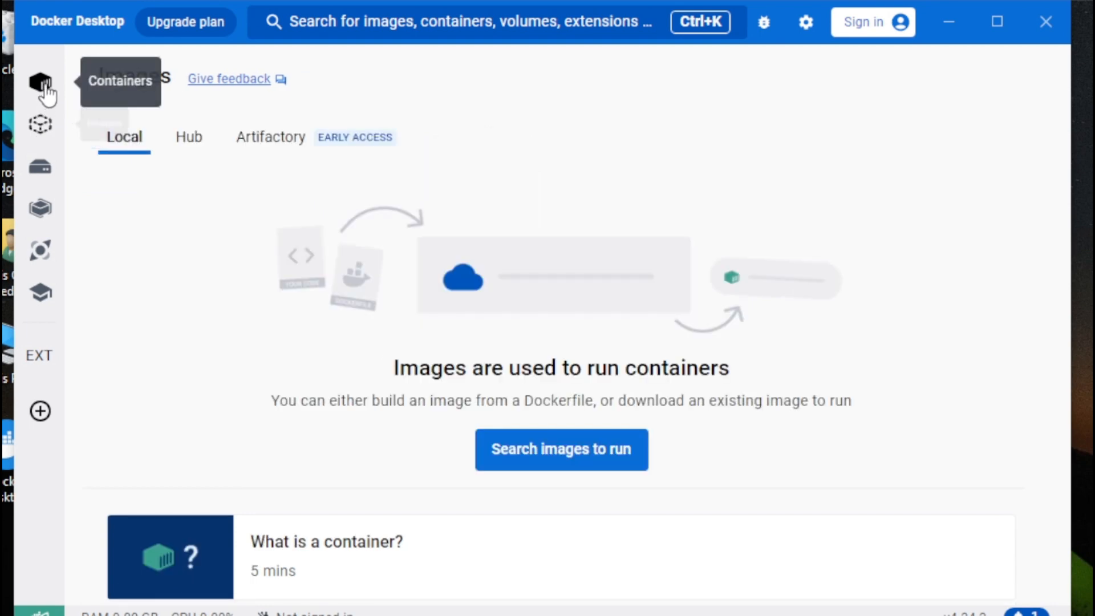
{"action": "left_click", "coordinate": [41, 86]}
{"action": "left_click", "coordinate": [41, 184]}
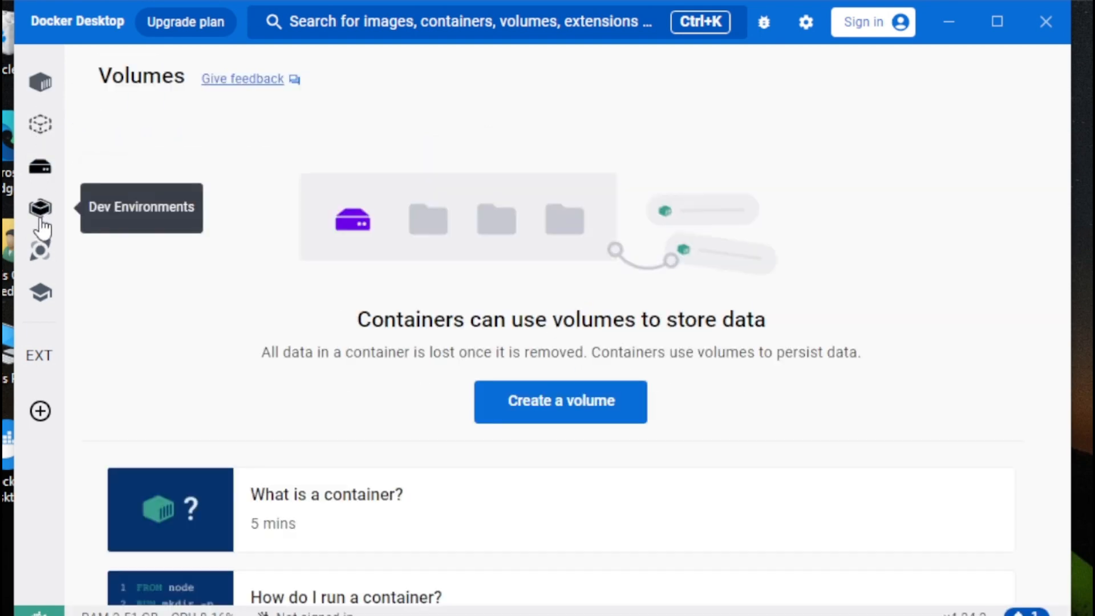
{"action": "left_click", "coordinate": [40, 220]}
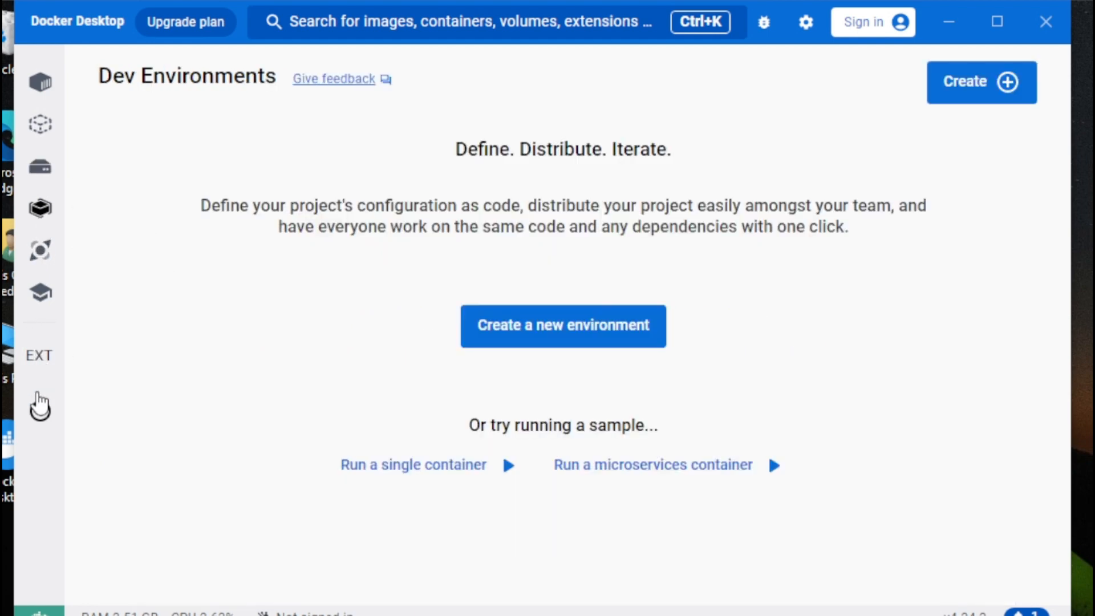
{"action": "left_click", "coordinate": [41, 87]}
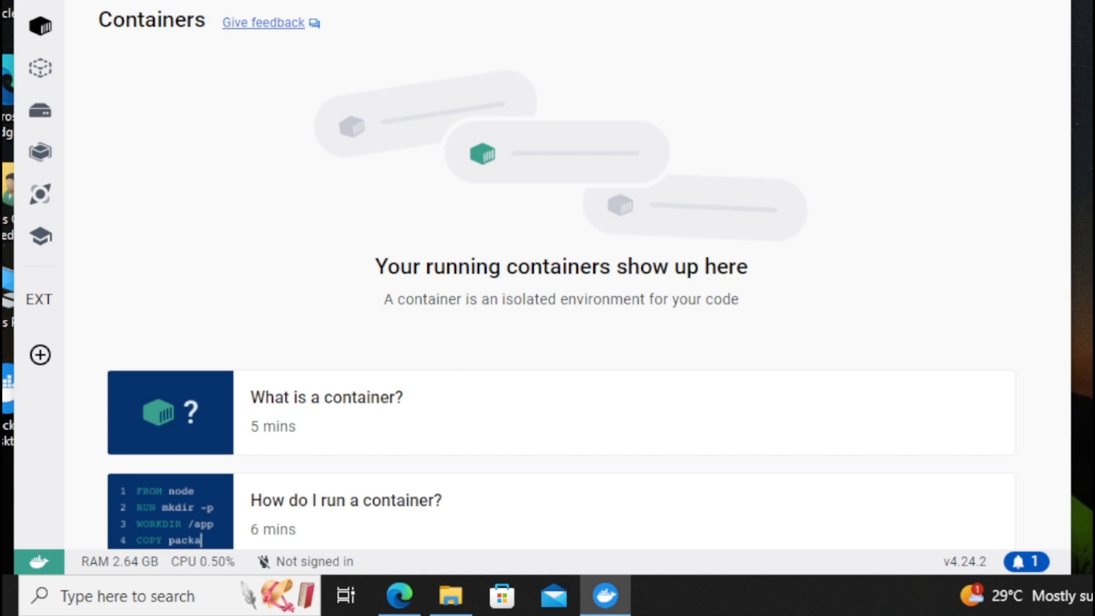
- Minimize Docker Desktop and open Command Prompt by searching Windows for cmd
{"action": "left_click", "coordinate": [958, 1]}
{"action": "left_click", "coordinate": [124, 597]}
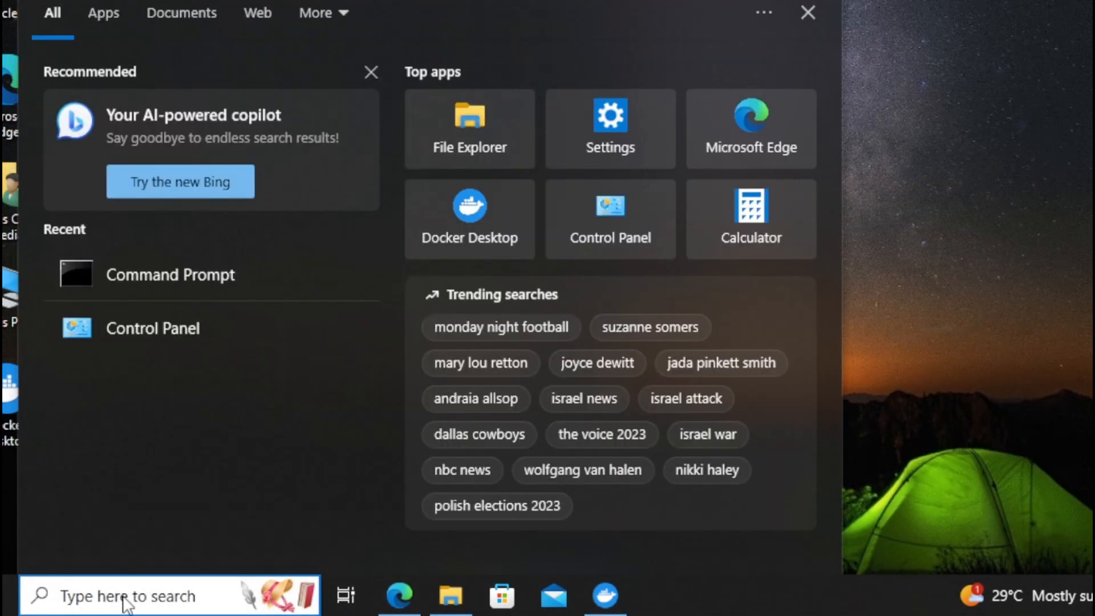
{"action": "type", "text": "cmd"}
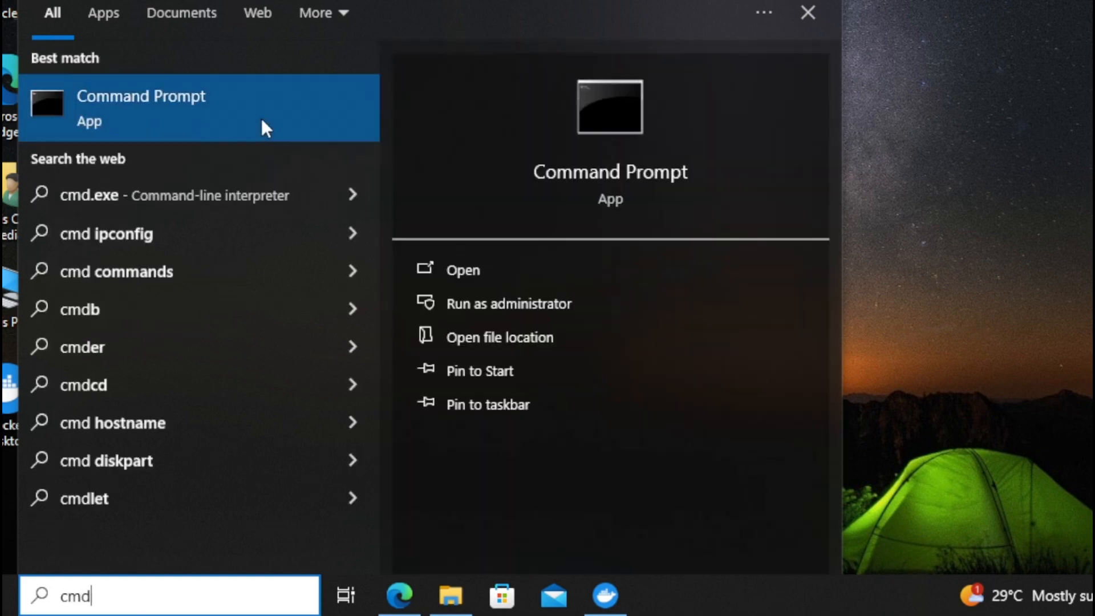
{"action": "left_click", "coordinate": [251, 113]}
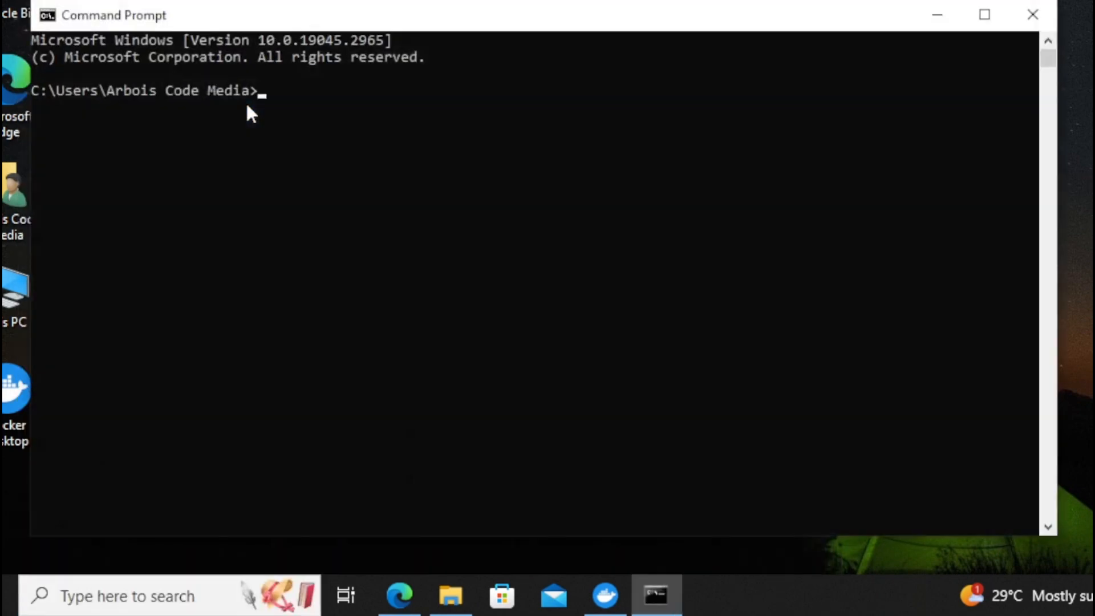
{"action": "left_click_drag", "start_coordinate": [454, 14], "coordinate": [456, 0]}
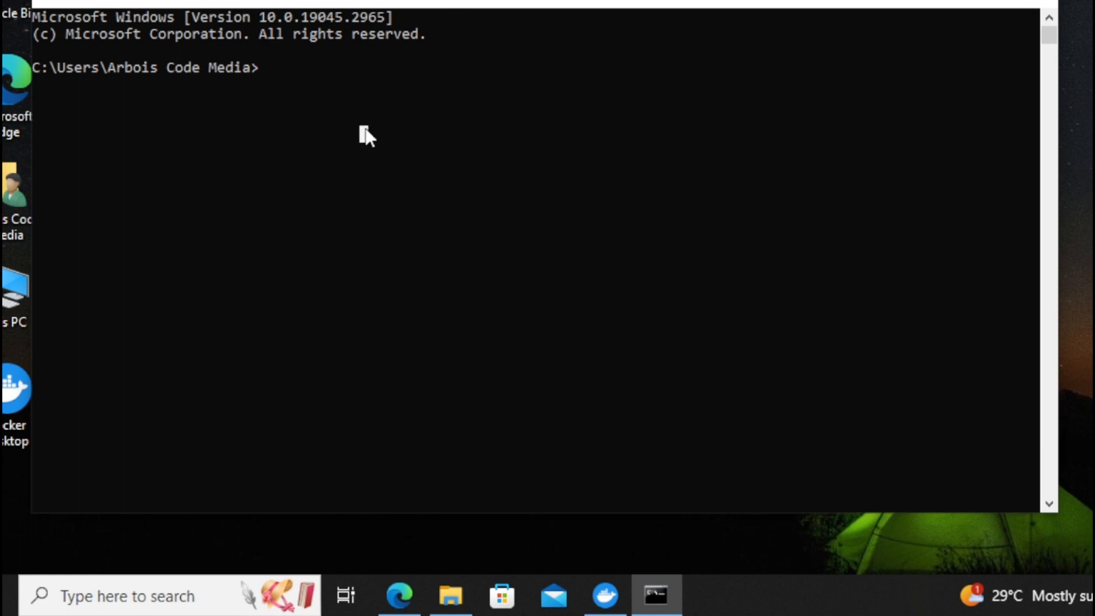
- Run the docker command in Command Prompt and review the listed commands and global options
{"action": "type", "text": "docker"}
{"action": "key", "text": "Return"}
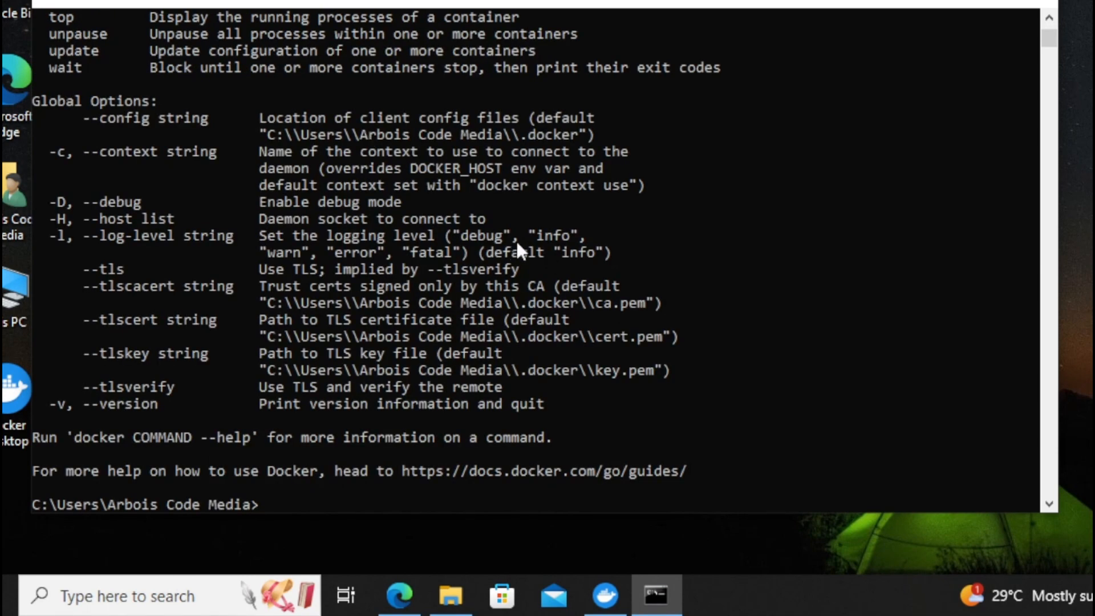
{"action": "scroll", "coordinate": [518, 251], "scroll_direction": "up", "scroll_amount": 9}
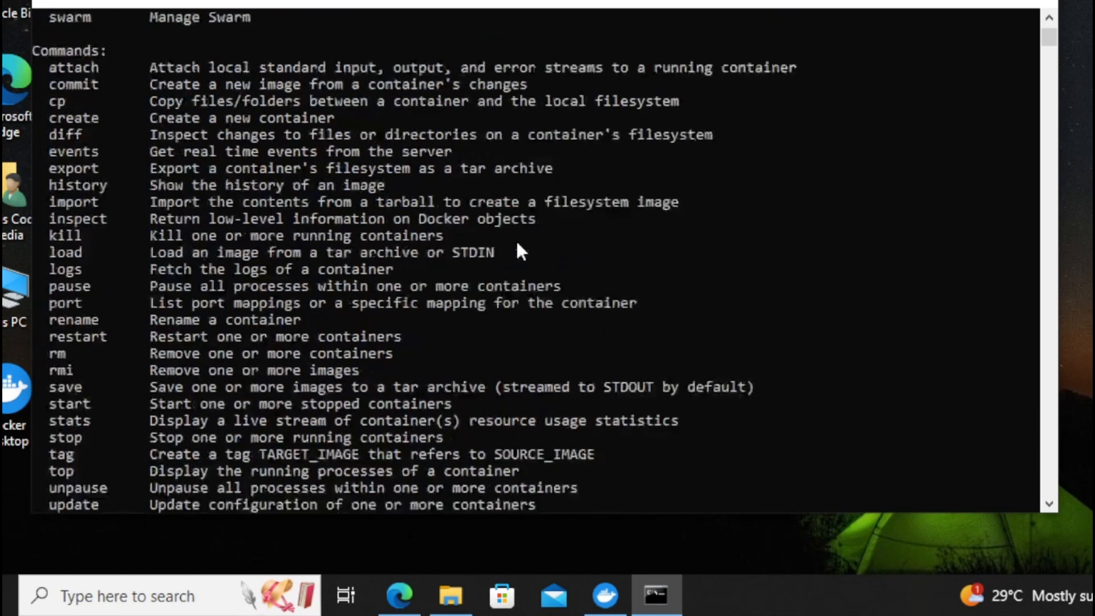
{"action": "scroll", "coordinate": [516, 244], "scroll_direction": "up", "scroll_amount": 11}
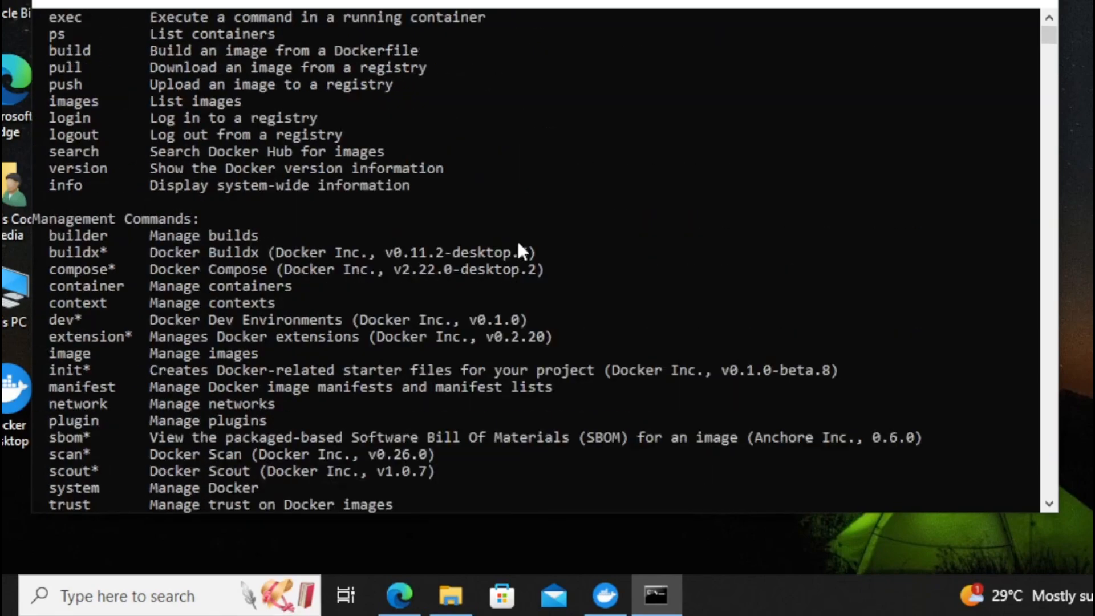
- Review the rest of the docker help output, then clear the Command Prompt screen with cls
{"action": "scroll", "coordinate": [517, 238], "scroll_direction": "up", "scroll_amount": 3}
{"action": "scroll", "coordinate": [517, 238], "scroll_direction": "down", "scroll_amount": 3}
{"action": "scroll", "coordinate": [519, 245], "scroll_direction": "down", "scroll_amount": 20}
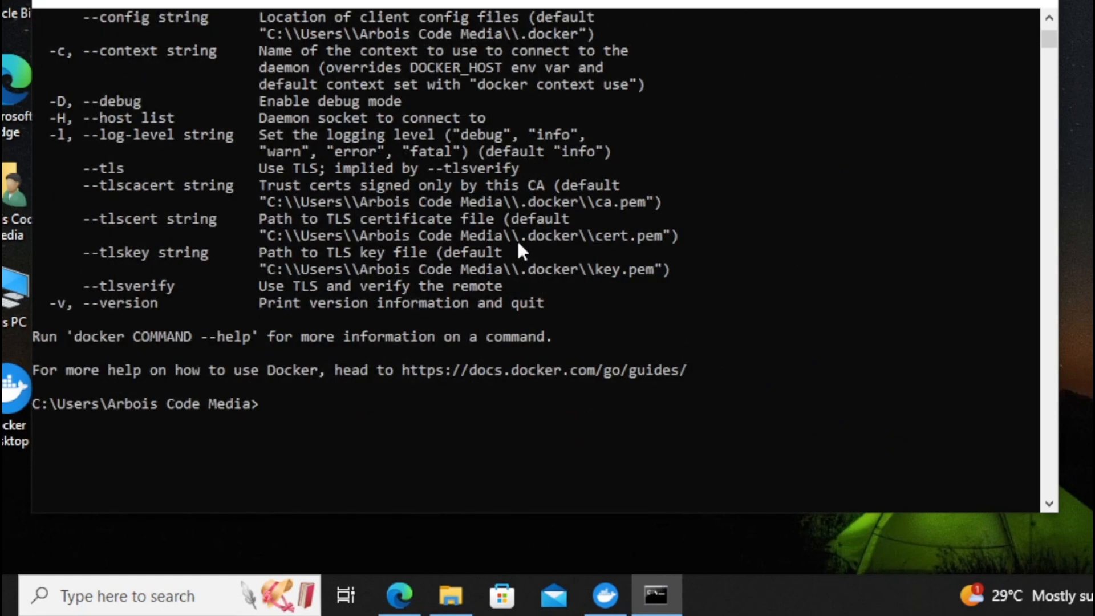
{"action": "type", "text": "clear"}
{"action": "key", "text": "Return"}
{"action": "type", "text": "cls"}
{"action": "key", "text": "Return"}
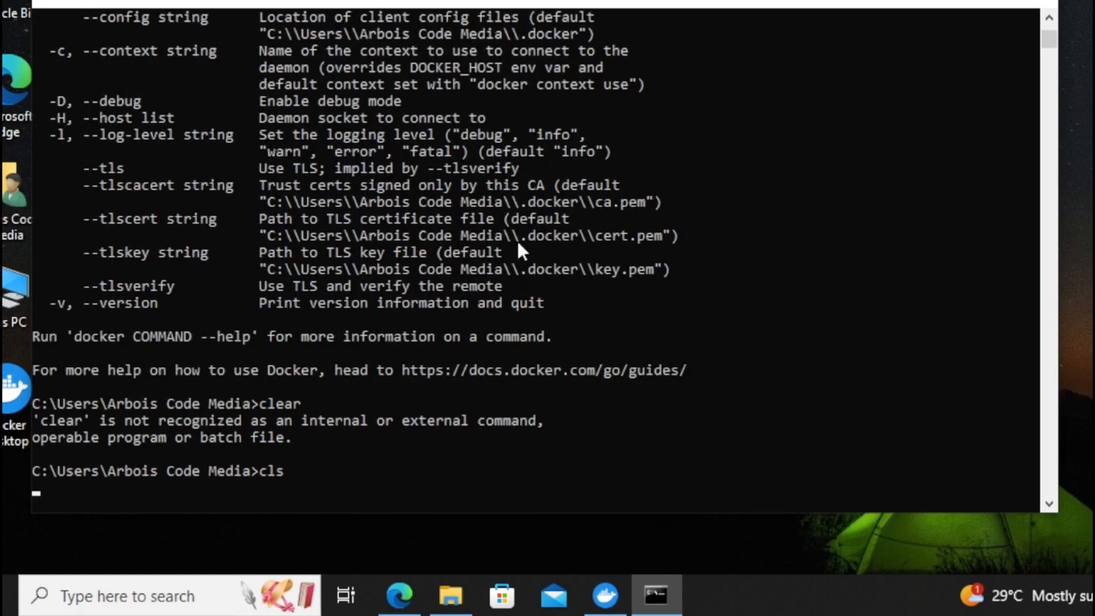
- Reposition the Command Prompt window and run docker run hello-world to test the installation
{"action": "left_click_drag", "start_coordinate": [414, 2], "coordinate": [426, 2]}
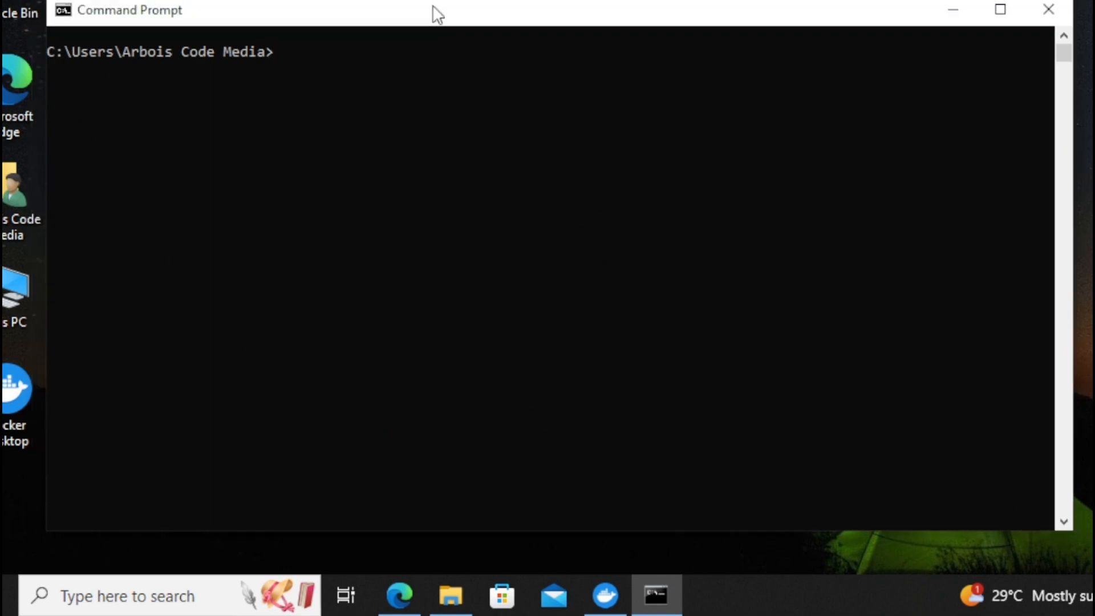
{"action": "right_click", "coordinate": [348, 77]}
{"action": "key", "text": "Return"}
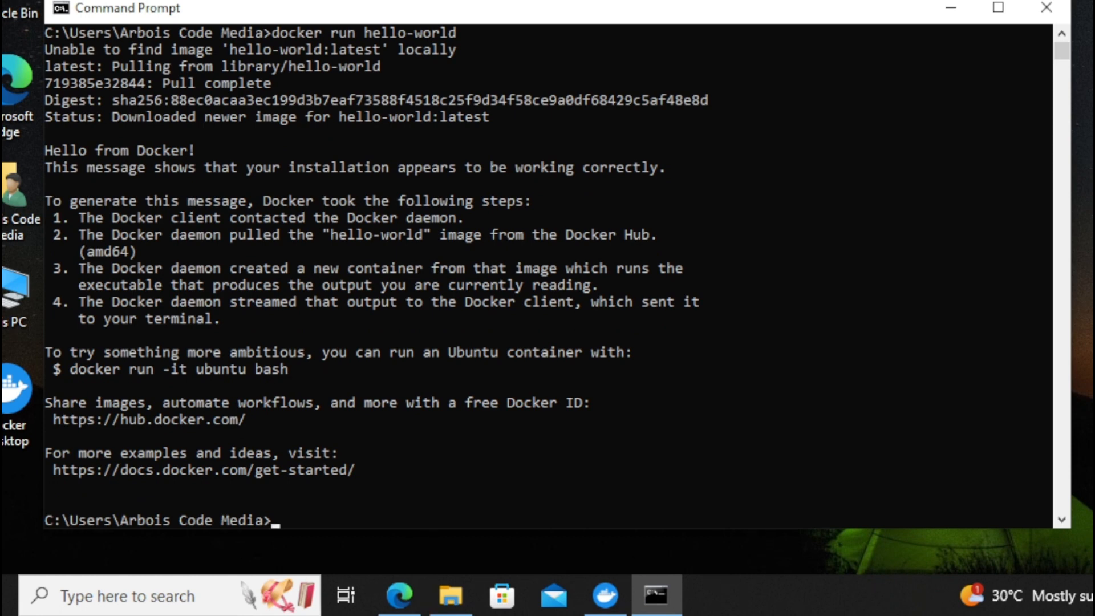
- Switch to Docker Desktop and check its Containers and local Images lists for hello-world
{"action": "left_click", "coordinate": [604, 596]}
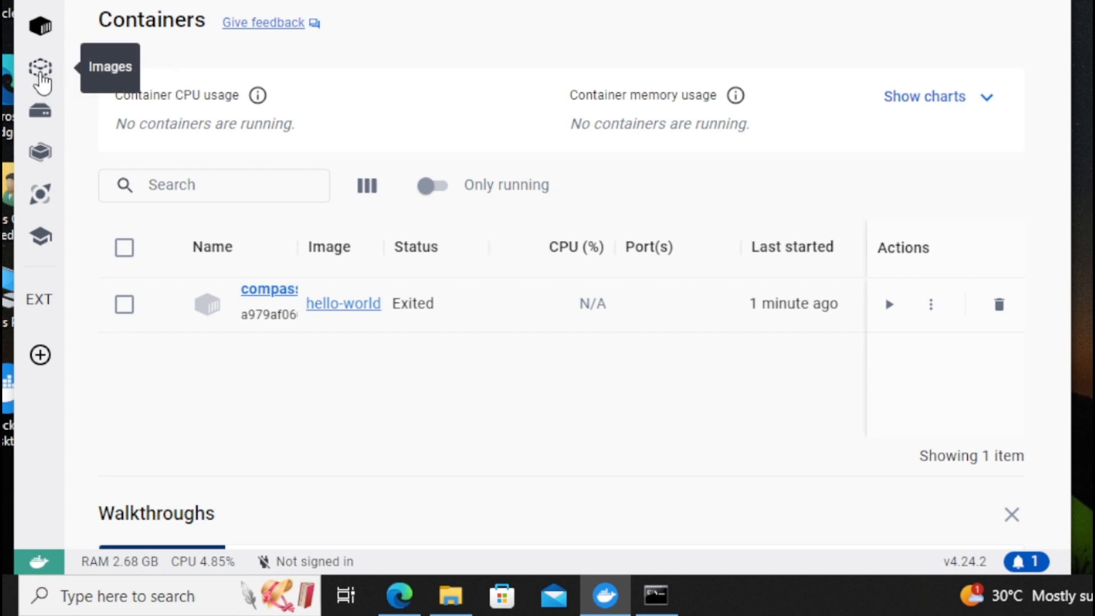
{"action": "left_click", "coordinate": [40, 72]}
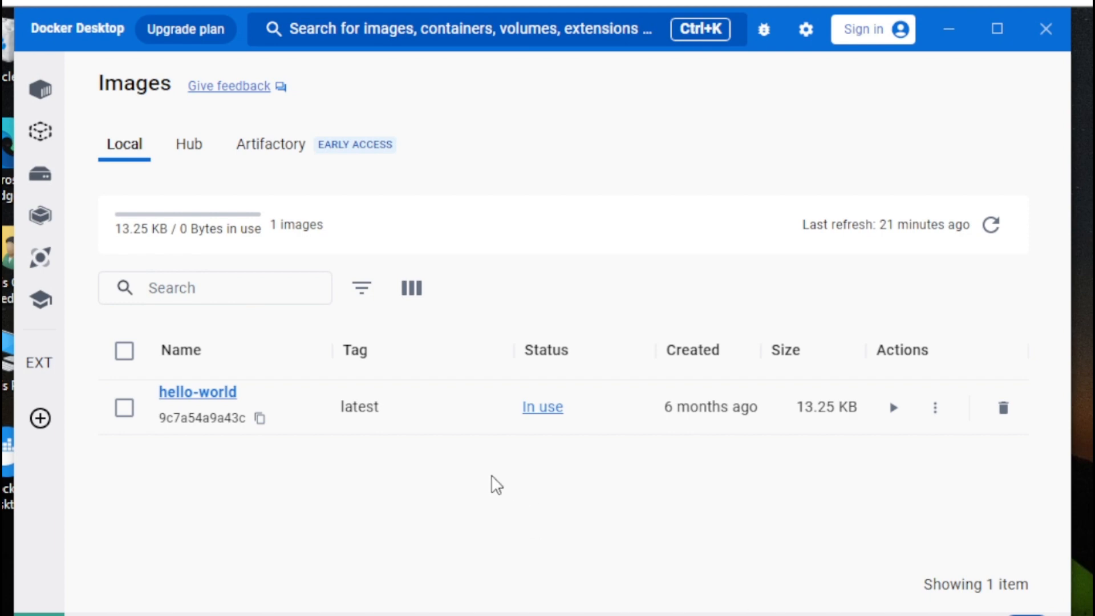
{"action": "left_click", "coordinate": [649, 346]}
- Enable Start Docker Desktop when you log in in the General settings and apply the change
{"action": "left_click", "coordinate": [805, 30]}
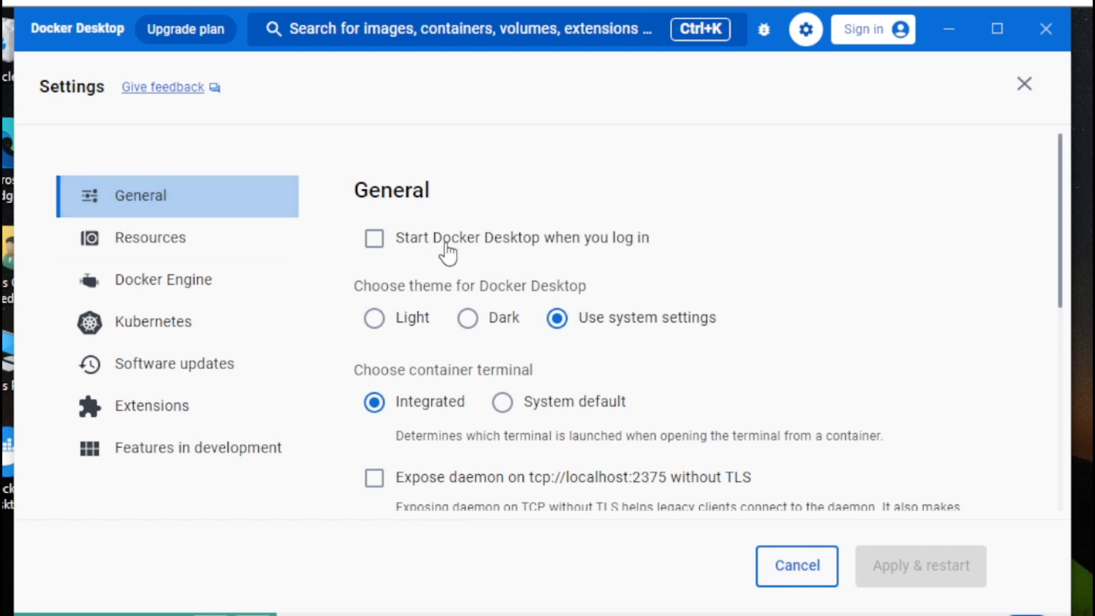
{"action": "left_click", "coordinate": [377, 239]}
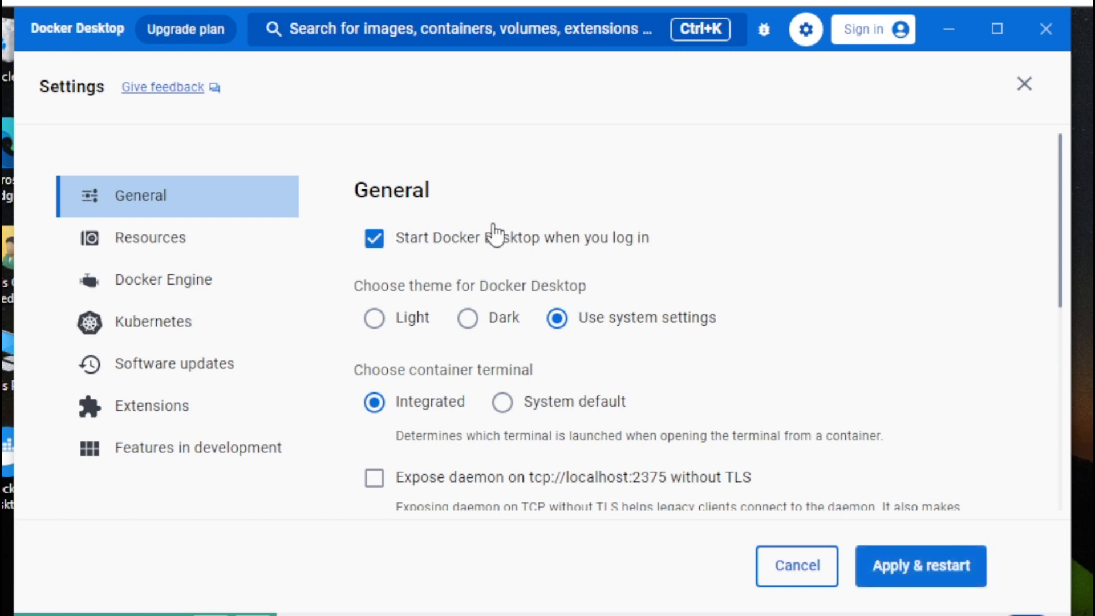
{"action": "left_click", "coordinate": [914, 567]}
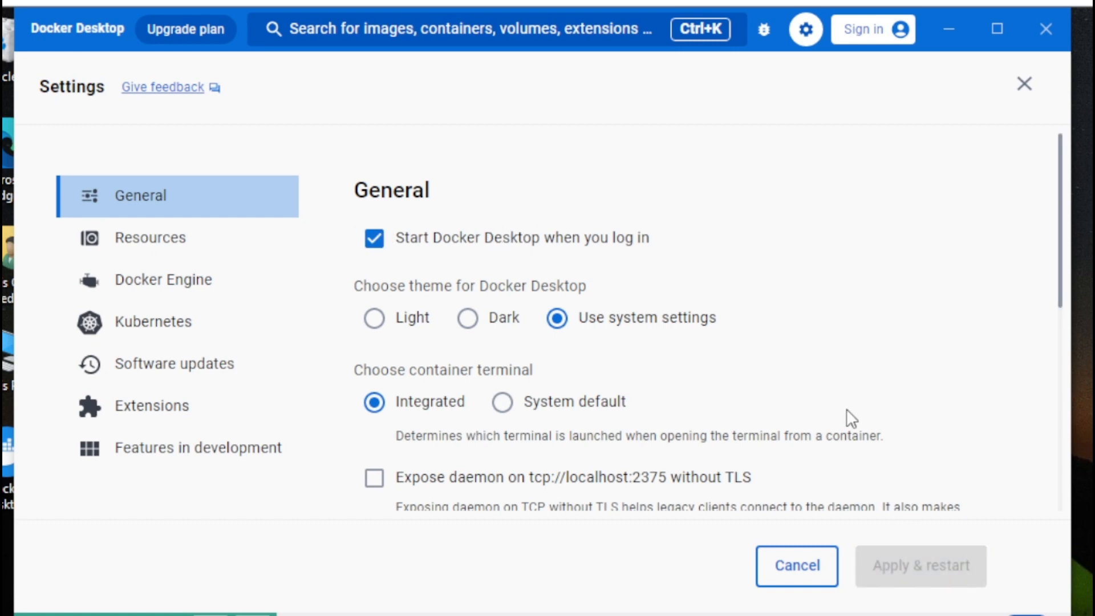